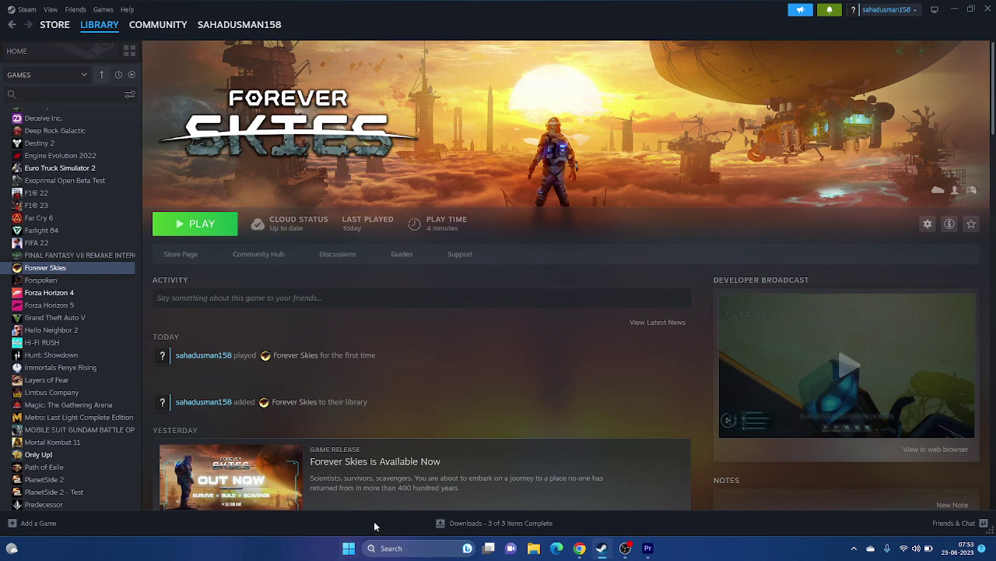
click(350, 549)
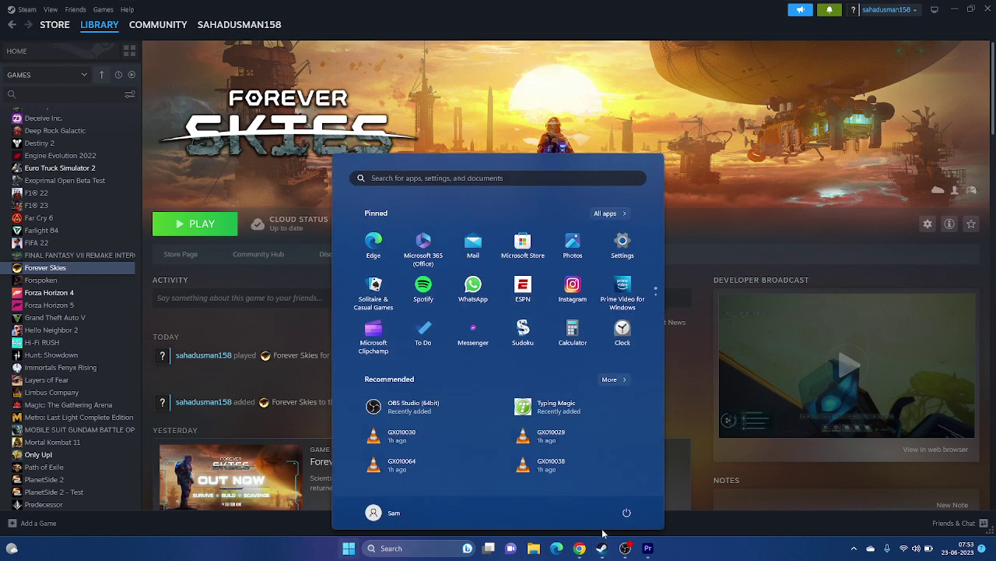
click(627, 514)
key(Escape)
key(Escape)
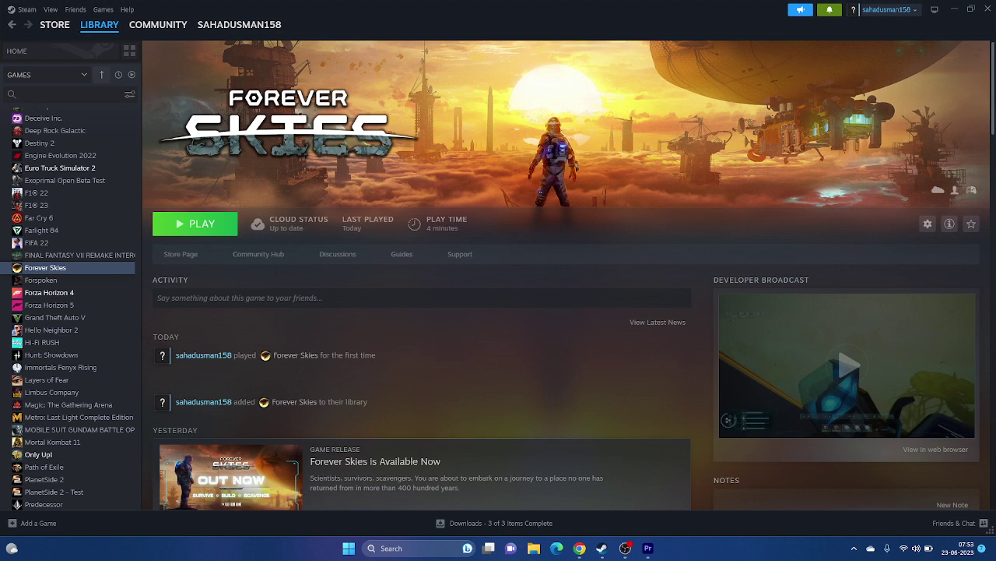
- Verify the integrity of the Forever Skies game files, and close the game's properties once validation is done
right_click(54, 267)
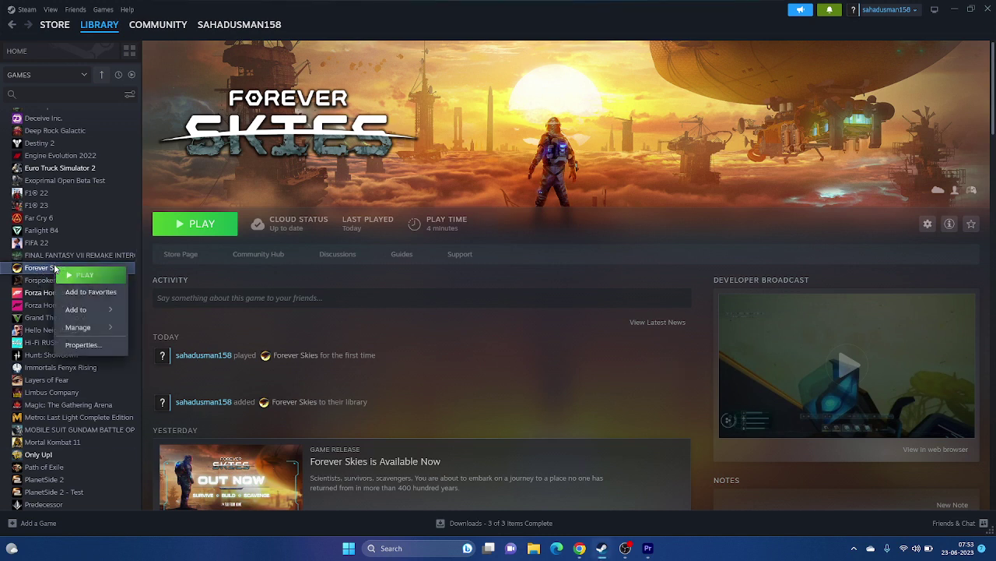
click(82, 344)
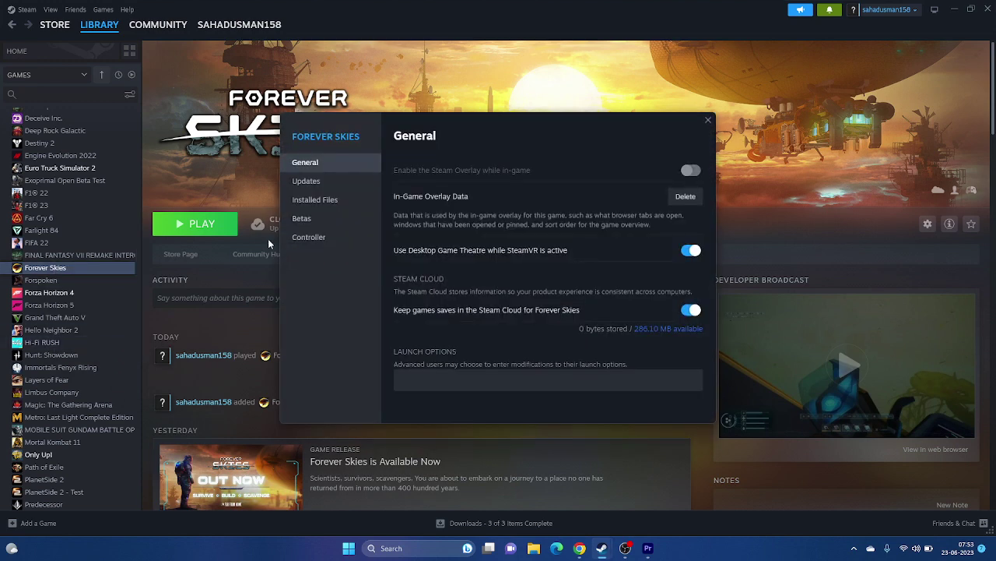
click(334, 204)
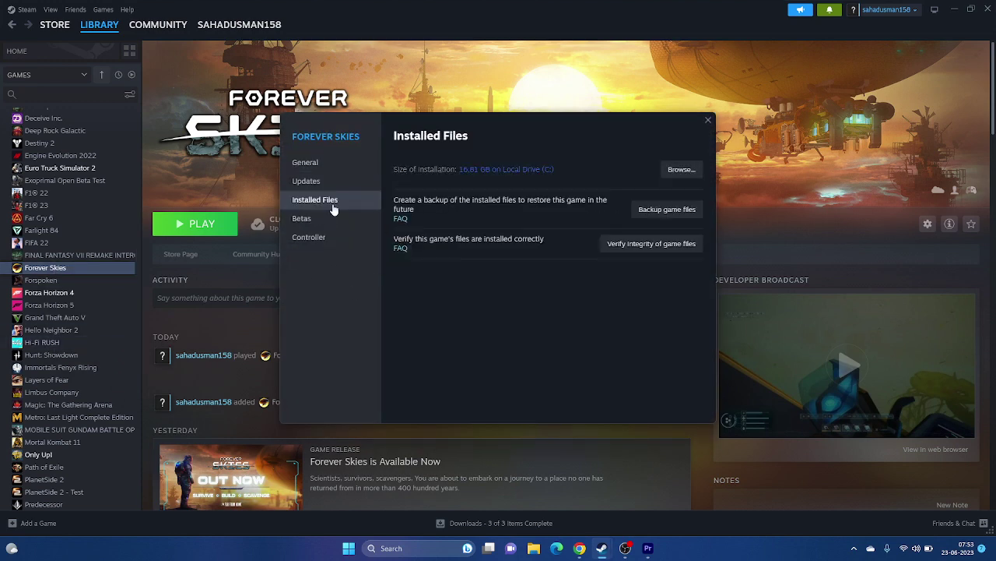
click(651, 244)
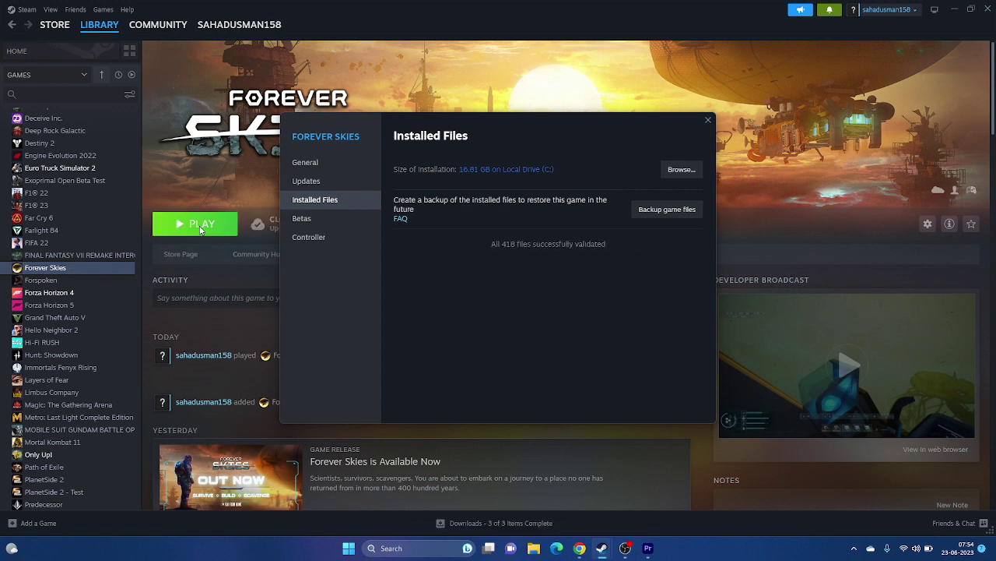
scroll(201, 228, down, 1)
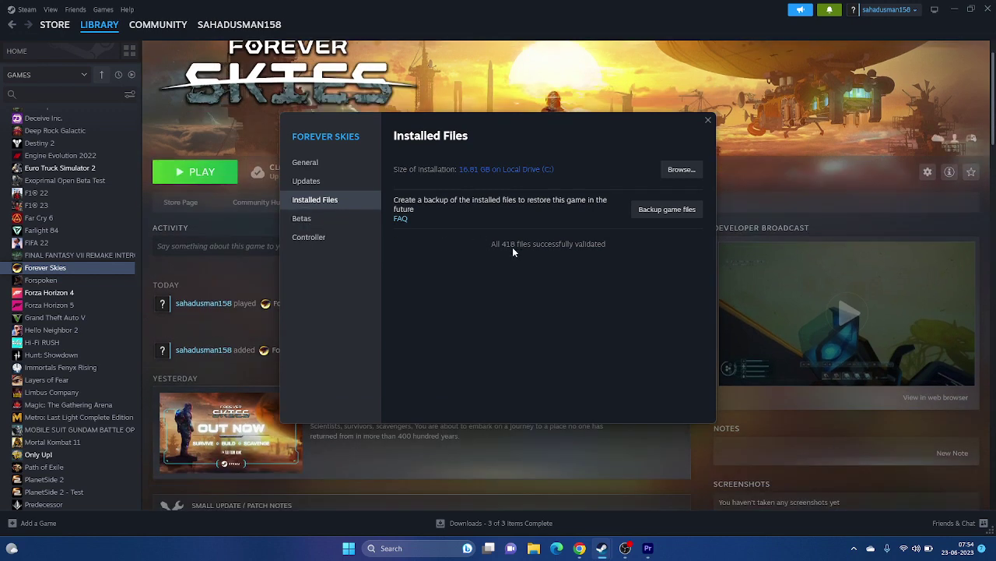
scroll(656, 357, up, 1)
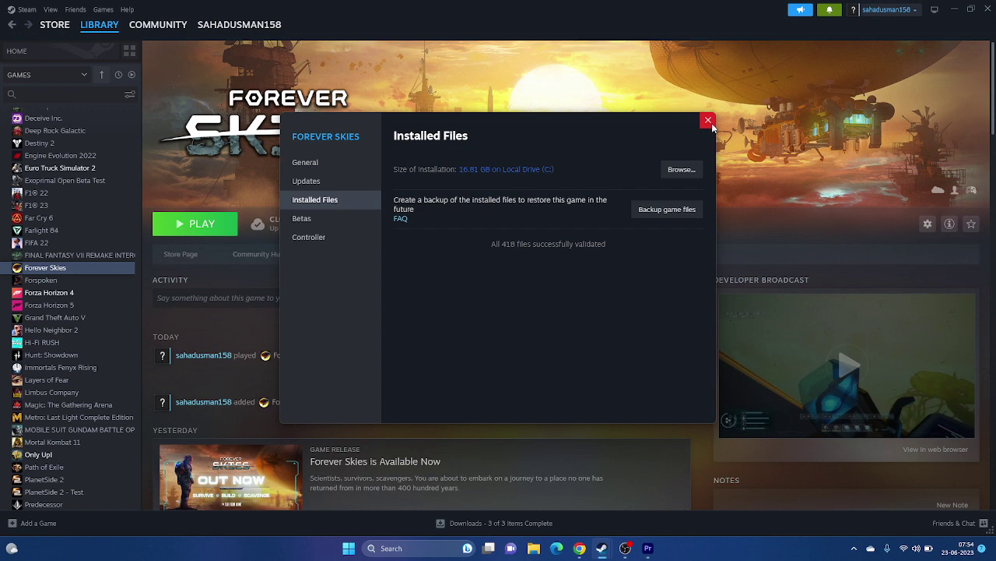
click(709, 121)
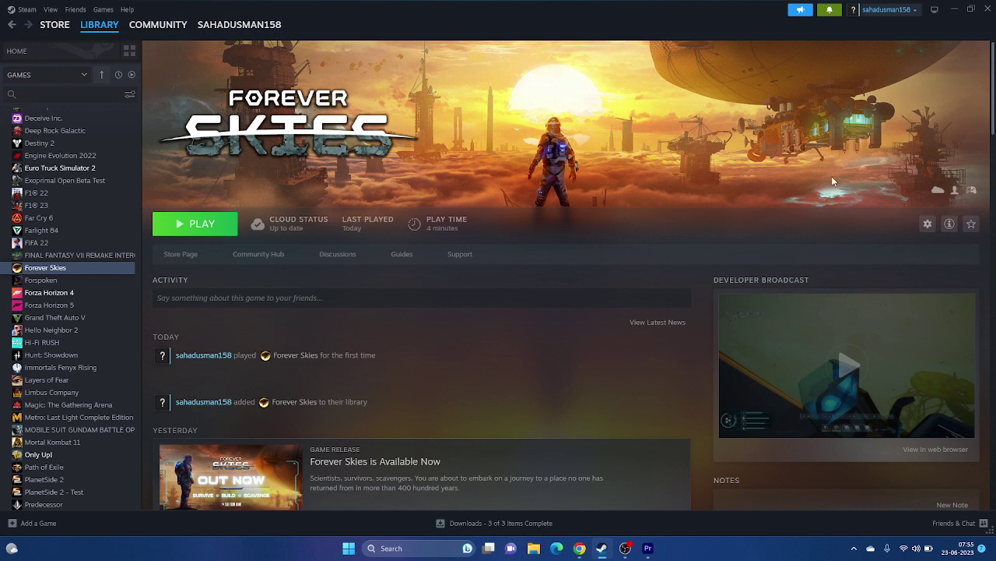
- Browse to the installation folder of Forever Skies from its installed files properties and maximize the folder window
right_click(65, 273)
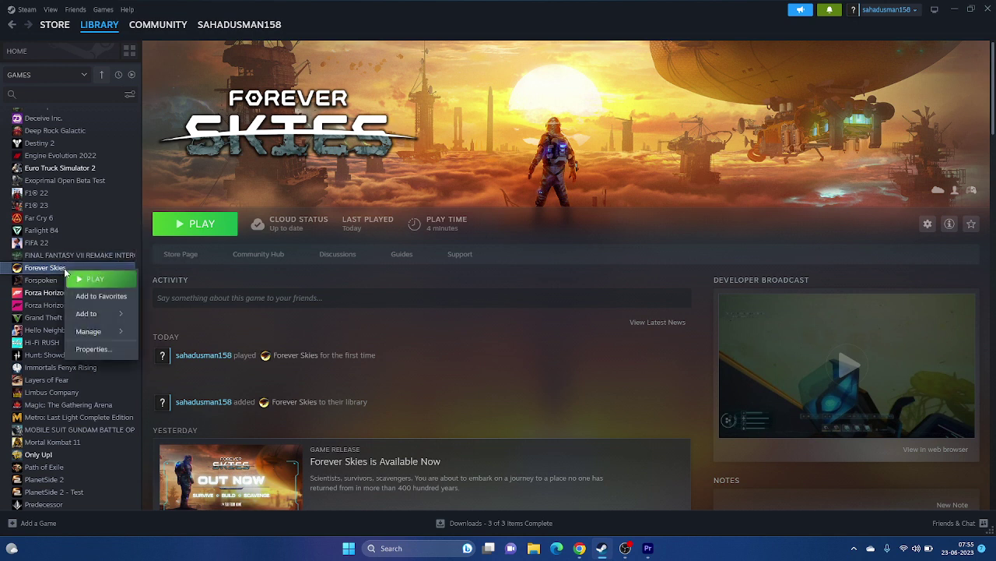
click(112, 357)
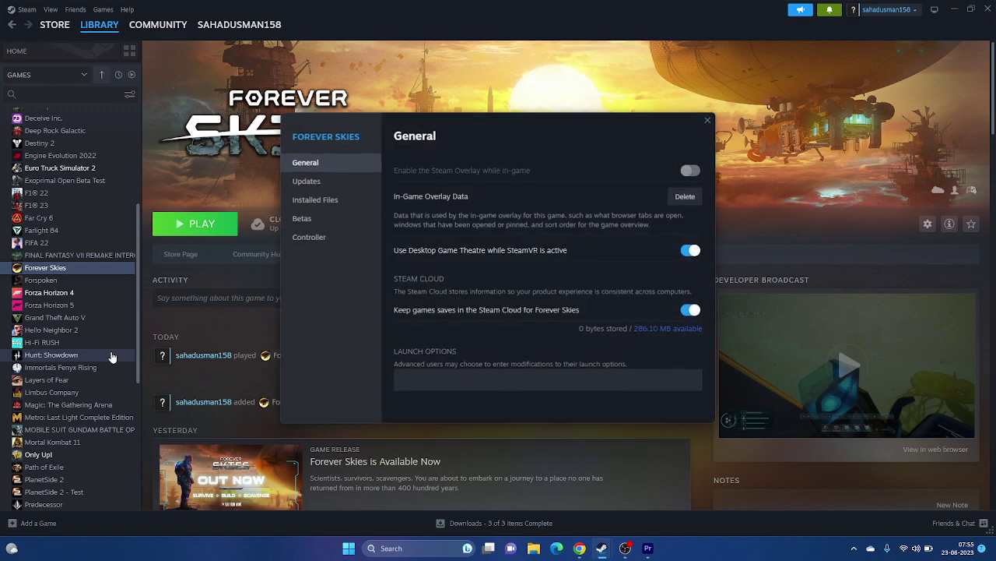
click(314, 200)
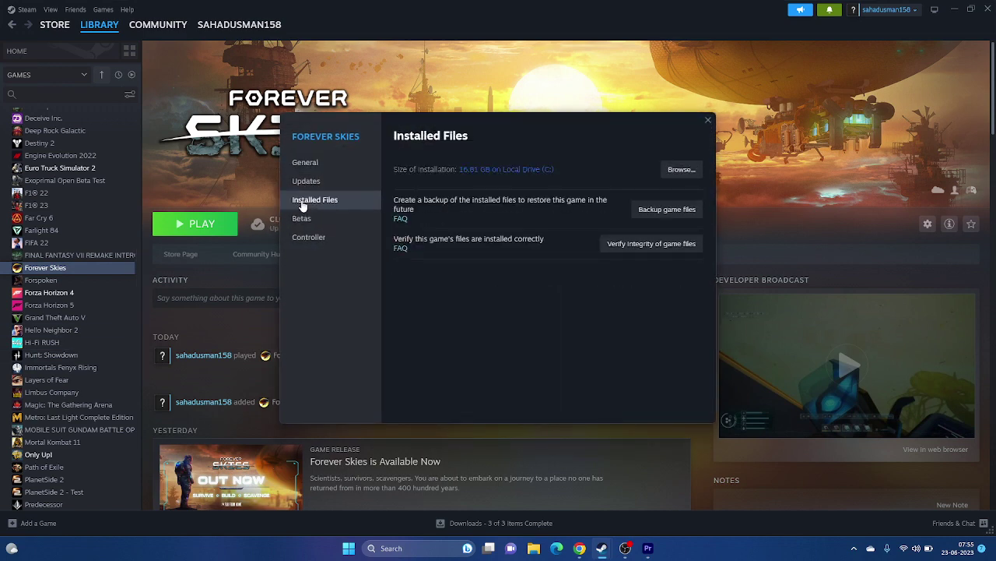
click(676, 173)
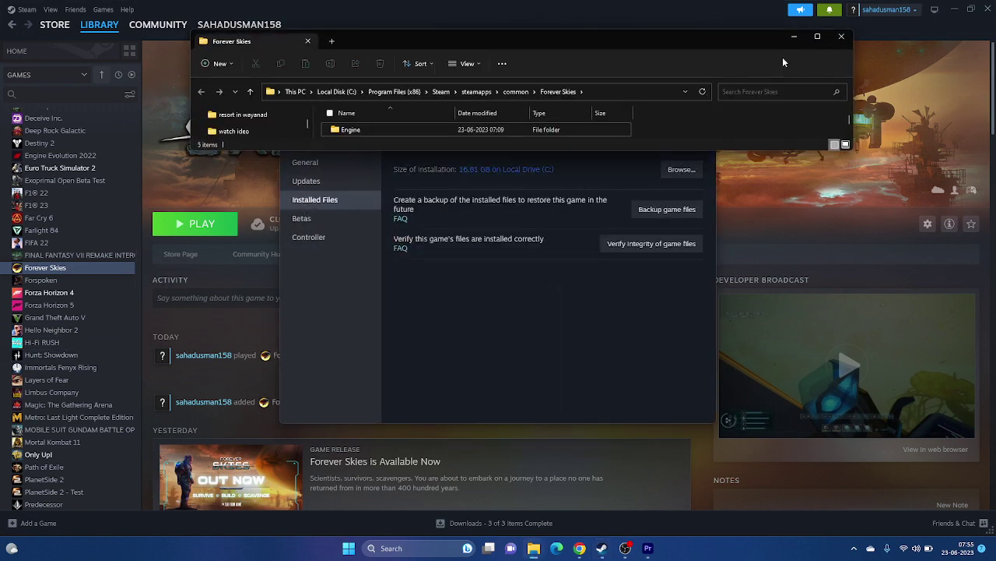
click(819, 36)
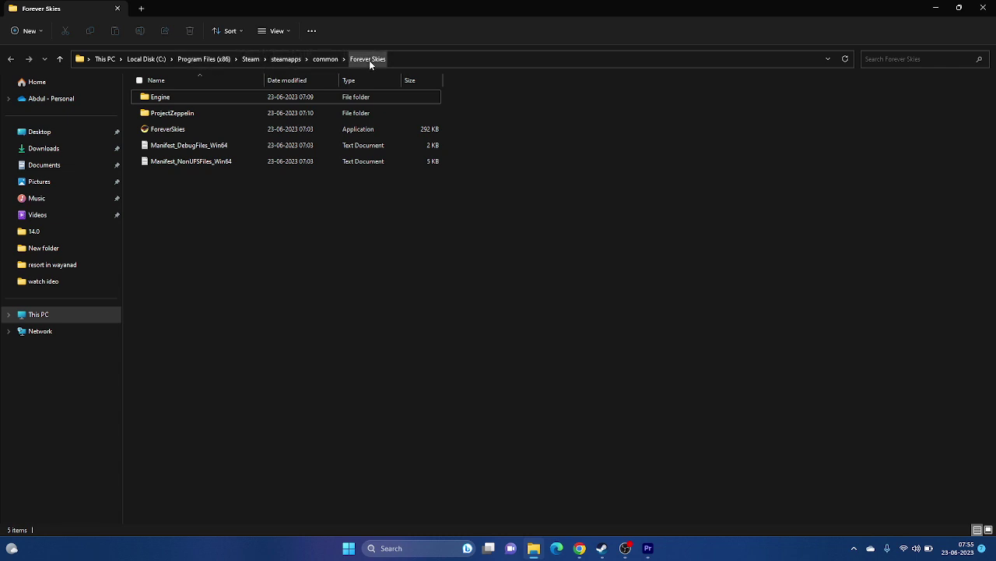
click(208, 128)
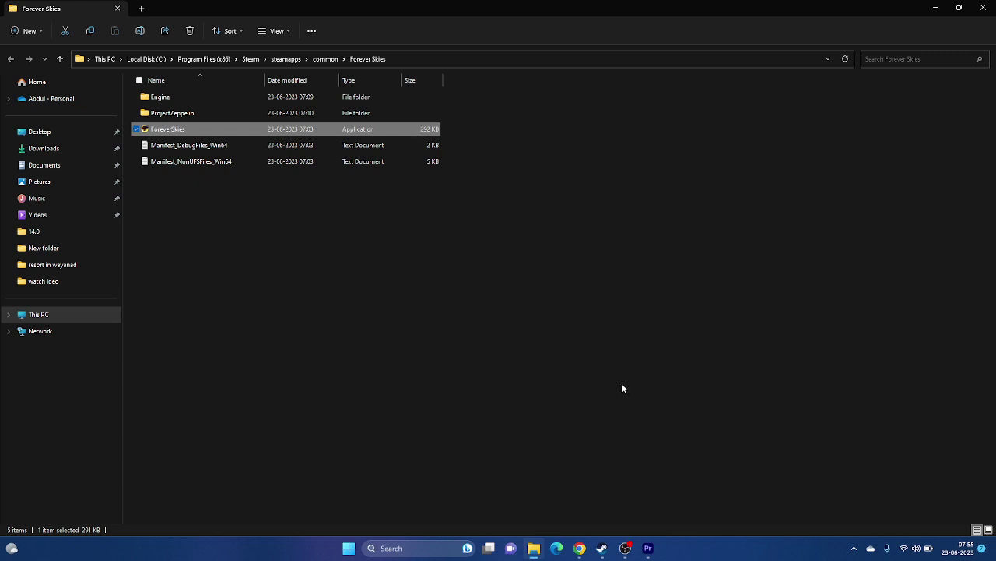
click(541, 335)
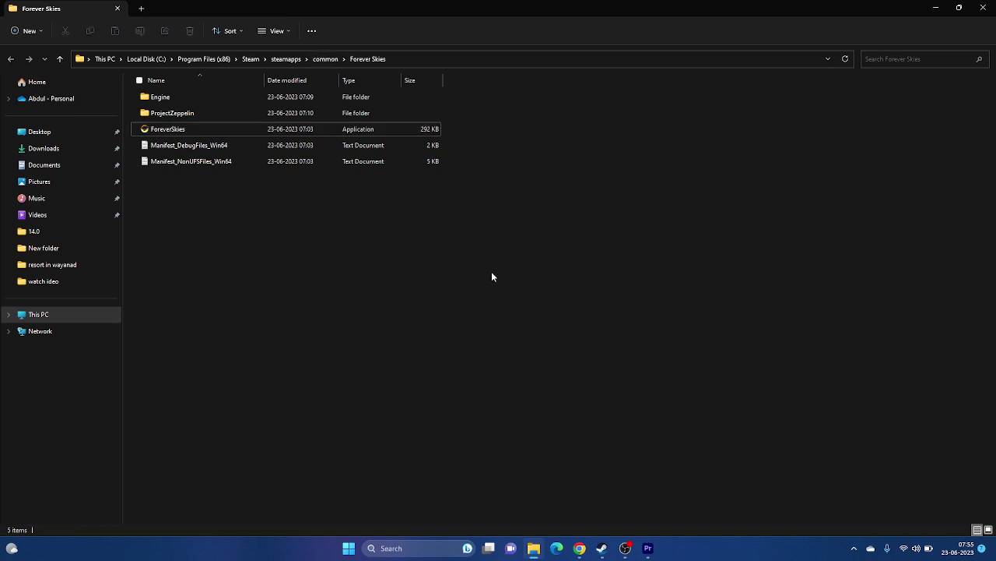
- Set the ForeverSkies application to run as an administrator in its compatibility properties and save the change
click(172, 131)
right_click(172, 131)
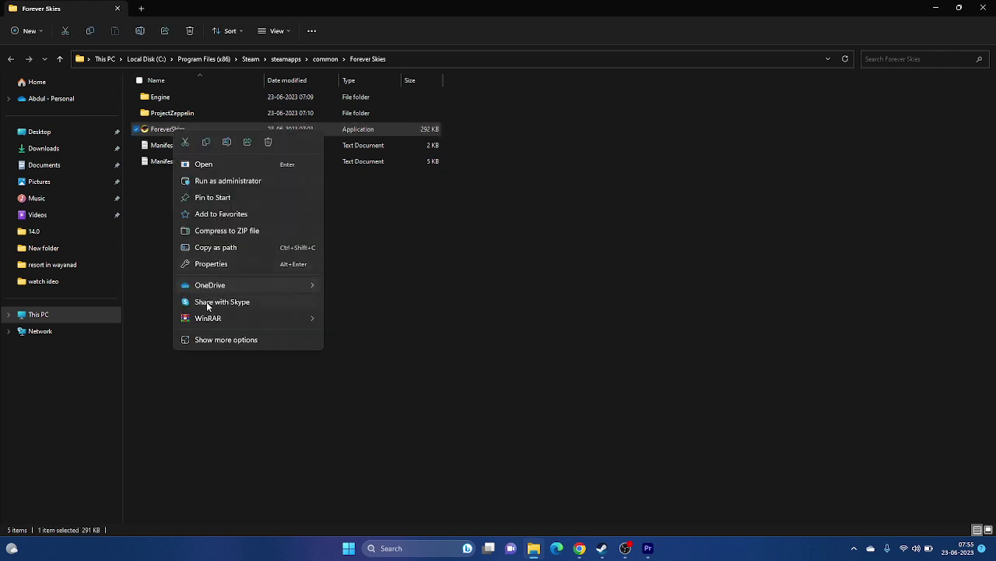
click(222, 340)
click(258, 332)
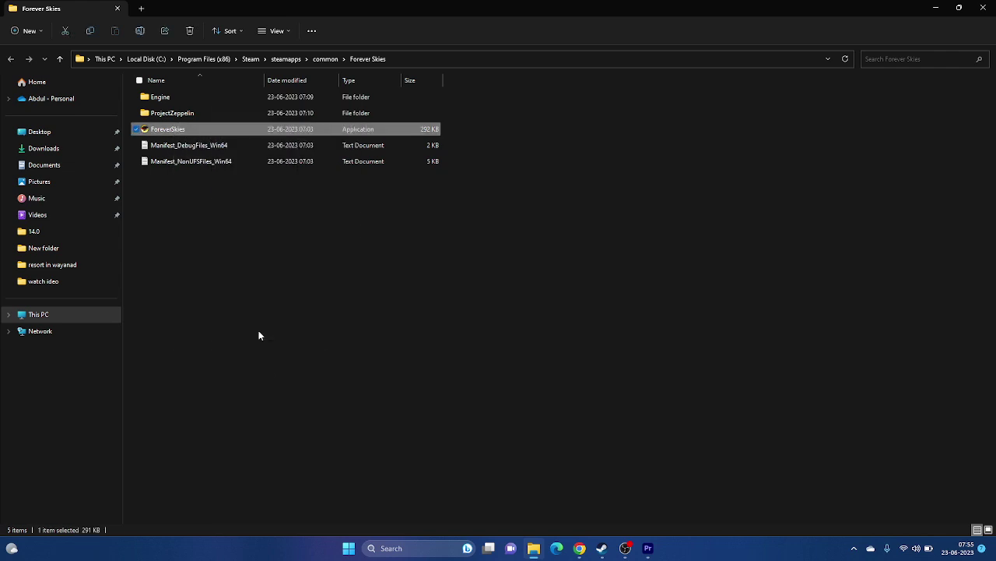
click(265, 270)
drag(303, 253, 592, 89)
click(526, 270)
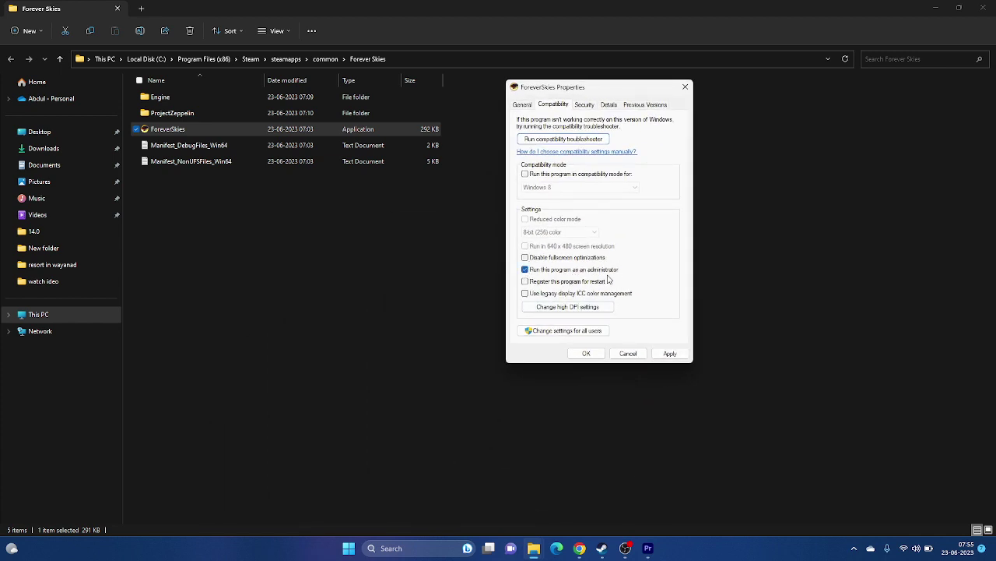
click(668, 354)
click(587, 354)
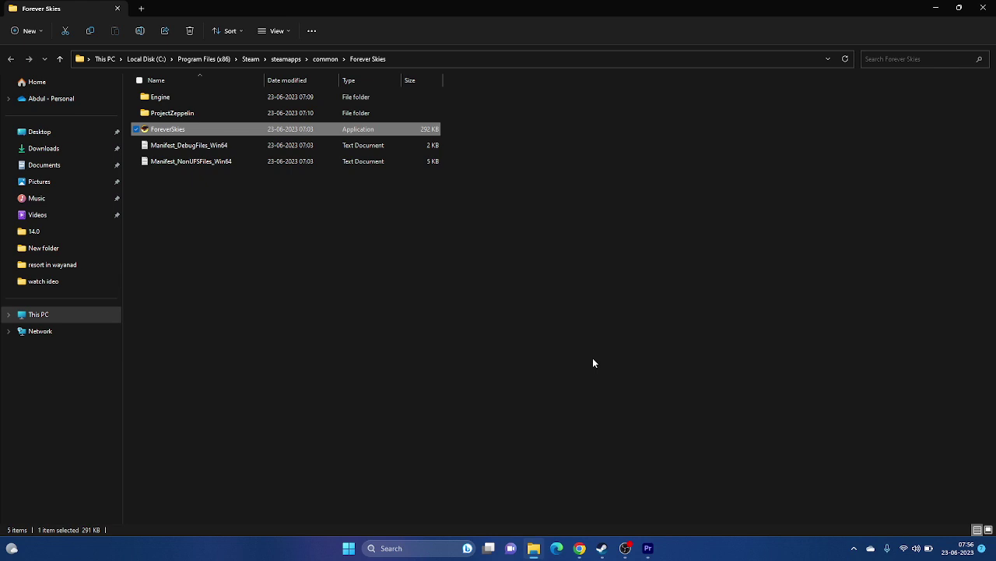
- Enable compatibility mode for the ForeverSkies application, set it to Windows 7 and apply it
right_click(178, 132)
click(226, 339)
click(258, 331)
click(270, 271)
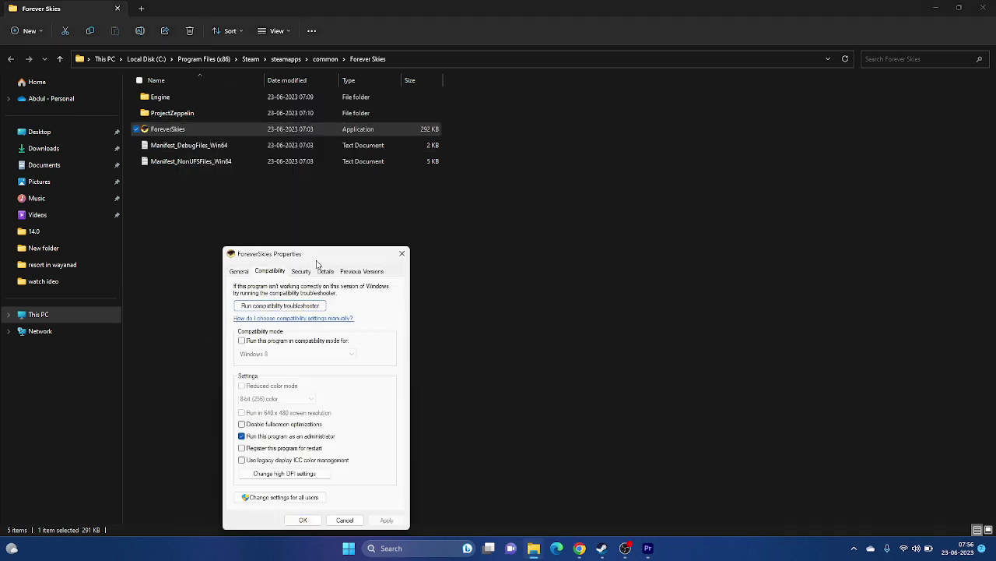
drag(317, 265, 495, 245)
click(631, 149)
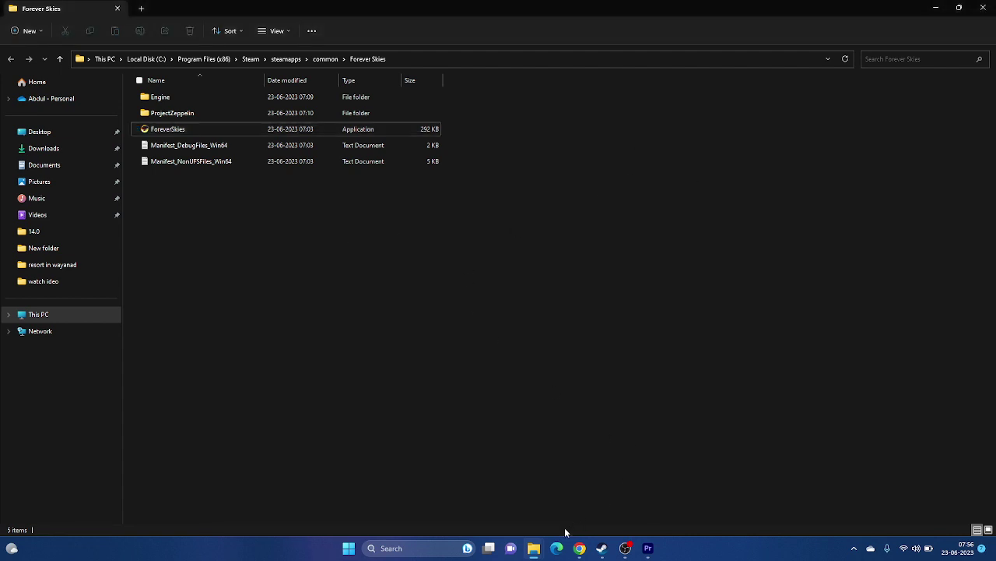
mouse_move(537, 547)
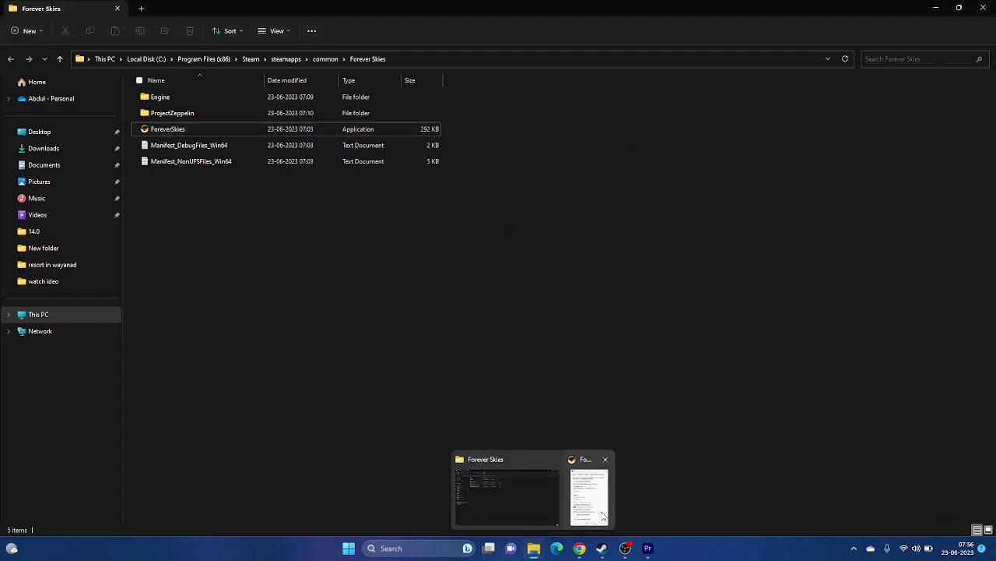
click(603, 516)
drag(635, 192, 628, 97)
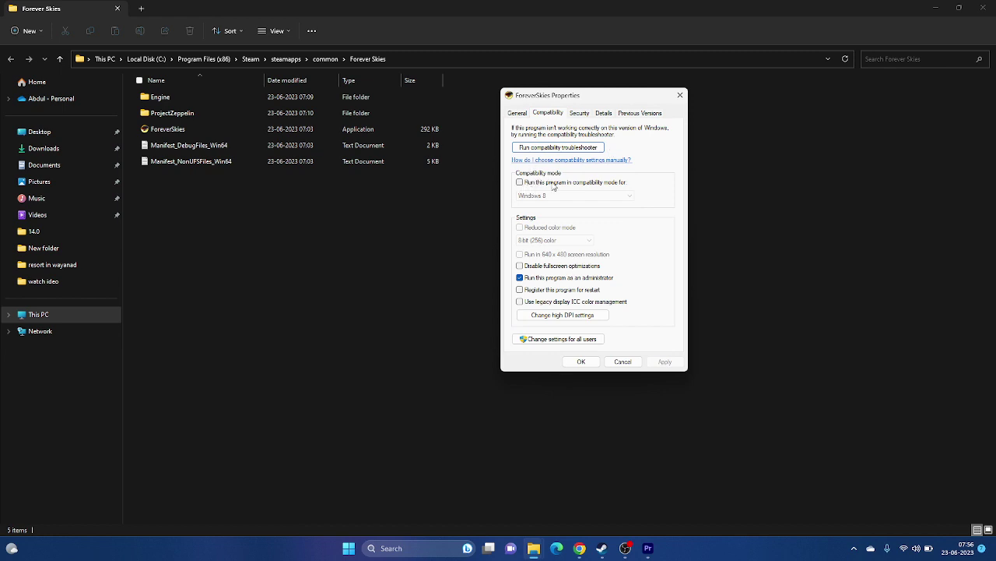
click(519, 184)
click(543, 199)
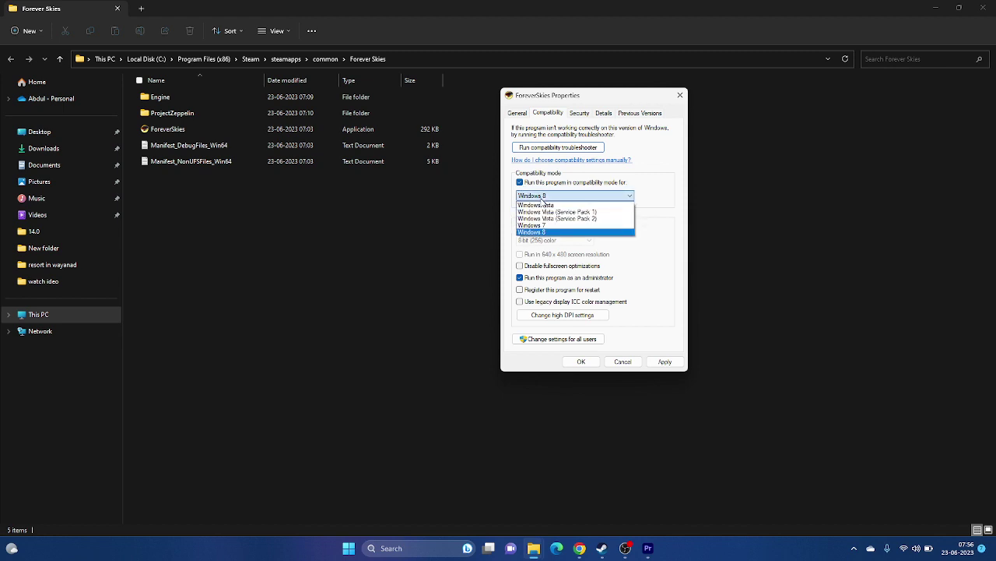
click(546, 225)
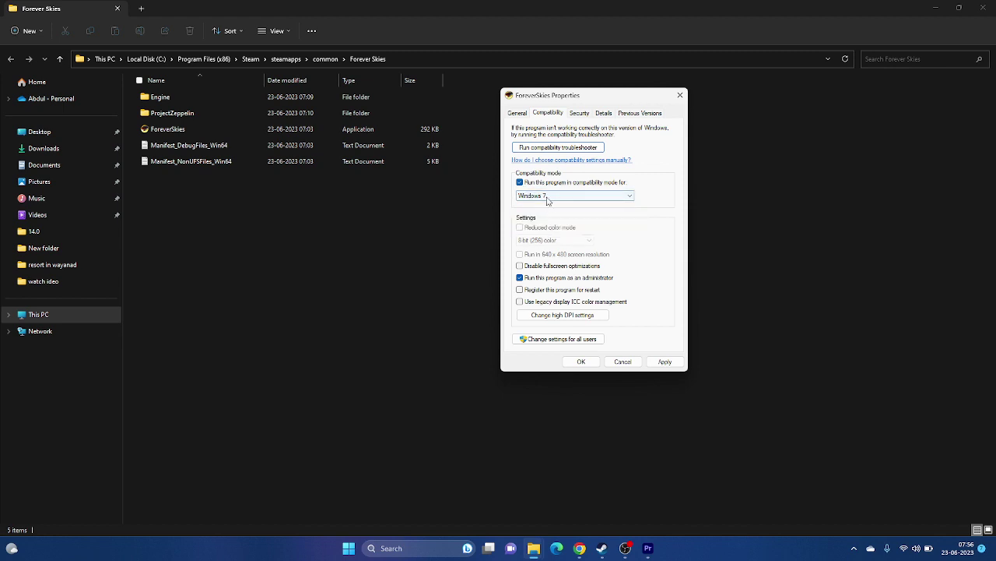
click(664, 361)
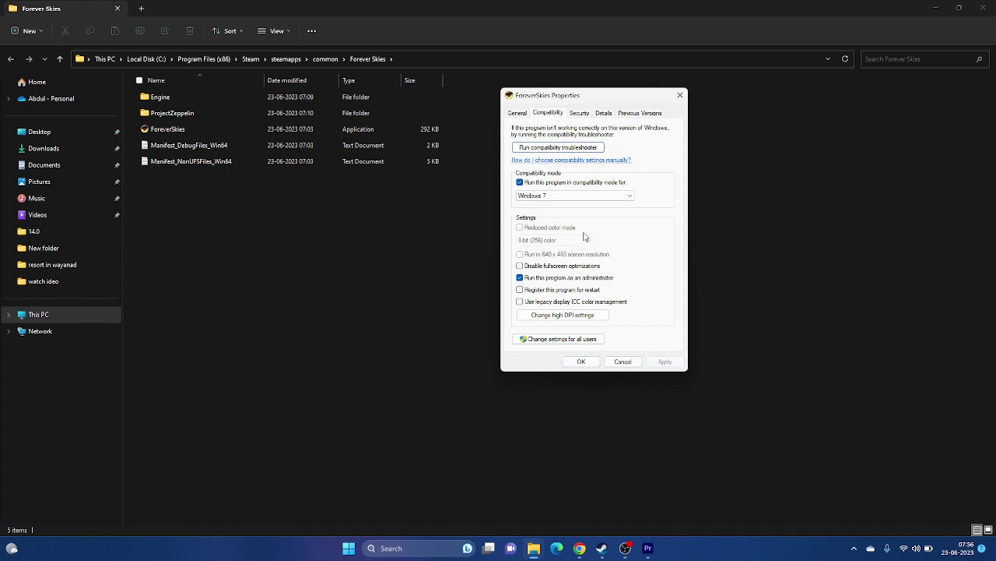
- Set the ForeverSkies compatibility mode to Windows 8, apply it and close the properties
click(550, 197)
click(546, 233)
click(664, 362)
click(582, 362)
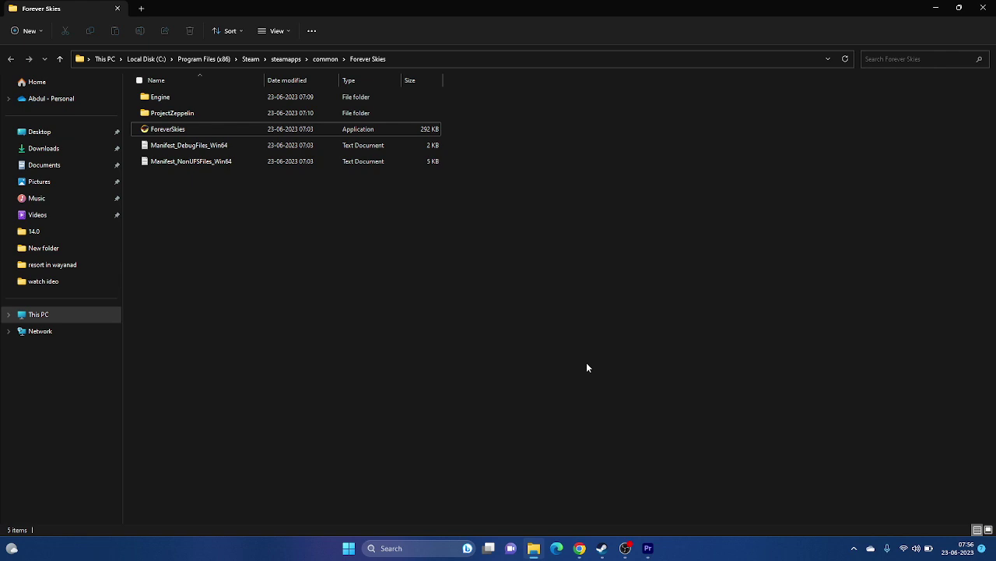
- Close the game folder and the Forever Skies properties, and minimize Steam to show the desktop
click(982, 7)
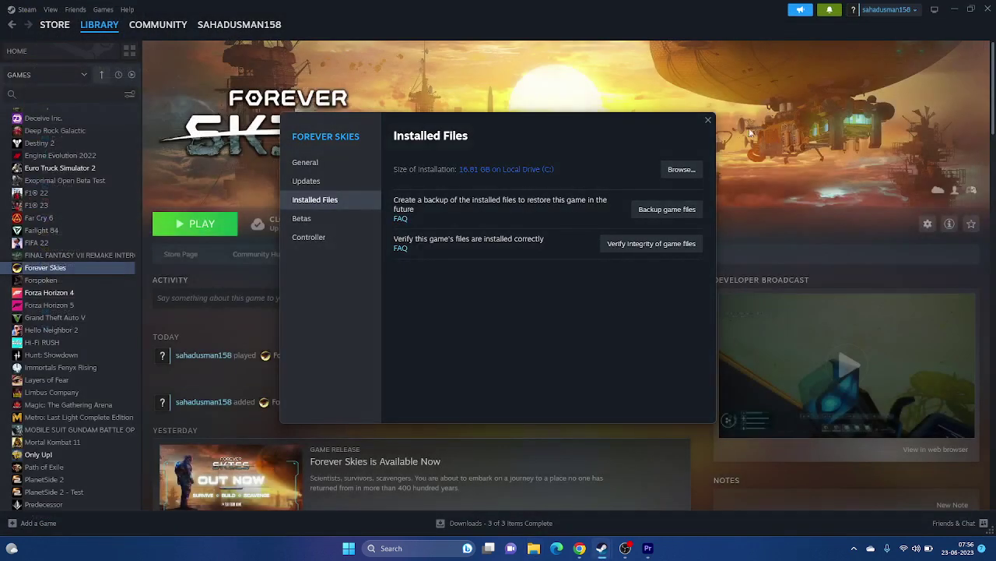
click(707, 124)
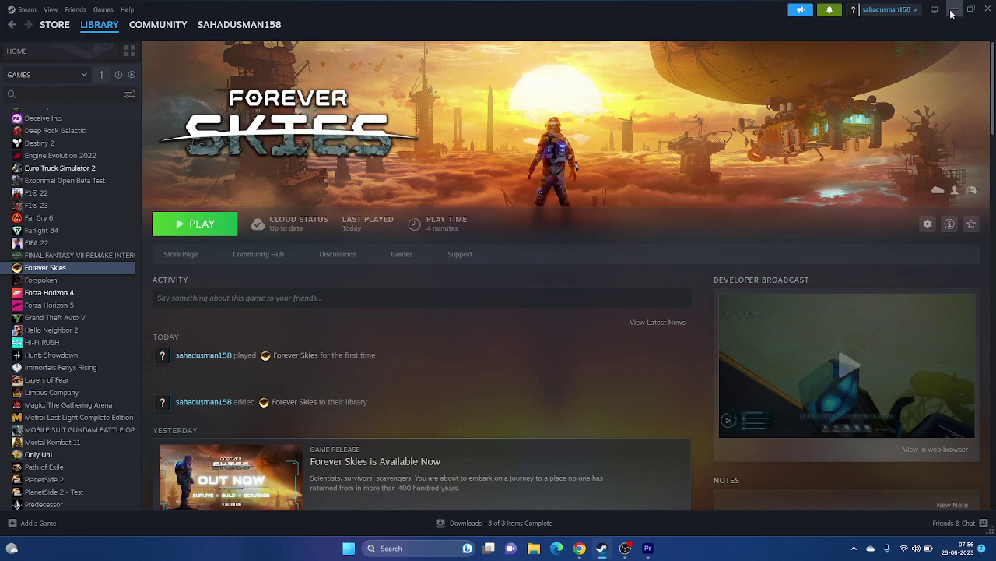
click(954, 9)
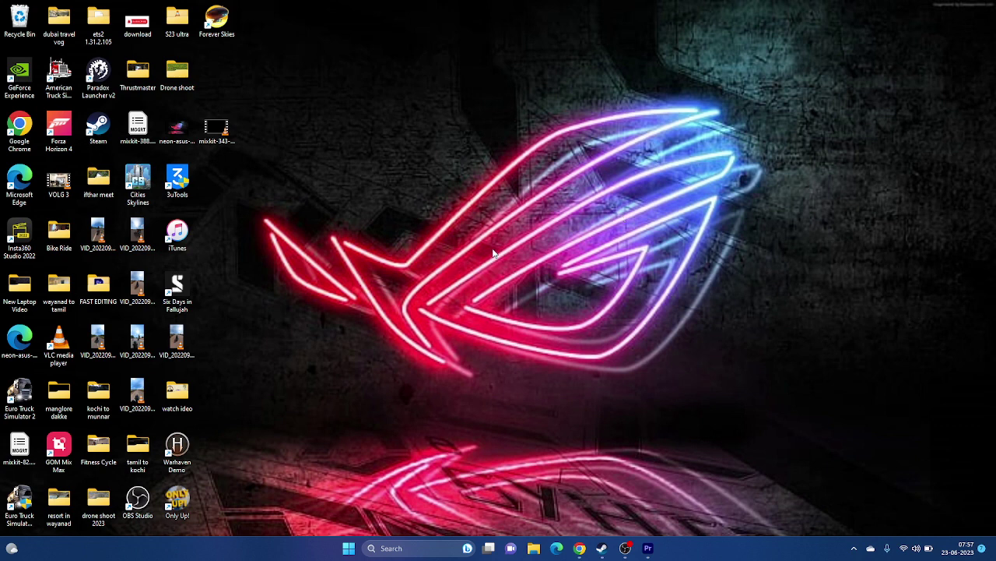
- Open the Windows Language & region settings, search the languages available to install for "english", and cancel the language selection
click(394, 549)
click(430, 387)
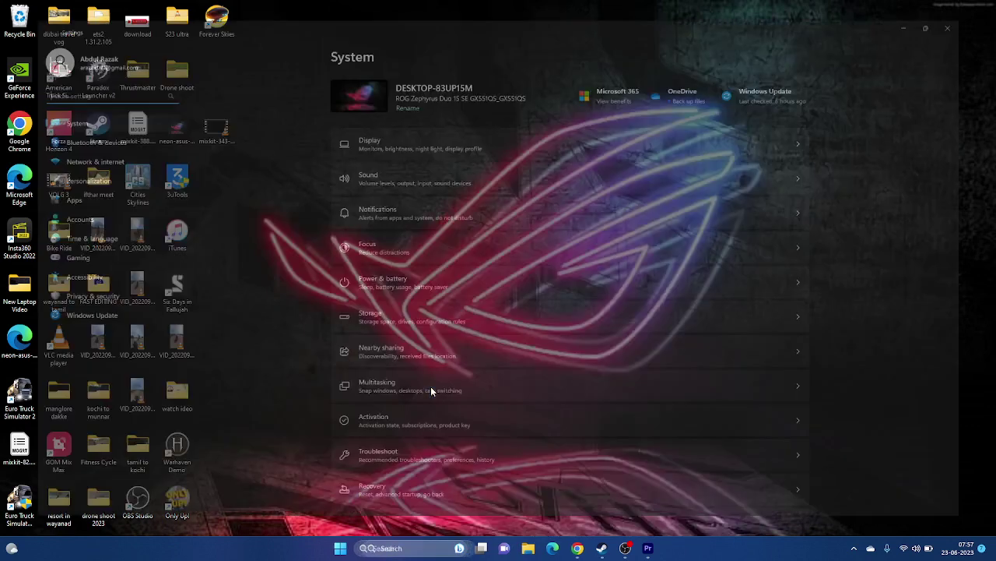
click(54, 235)
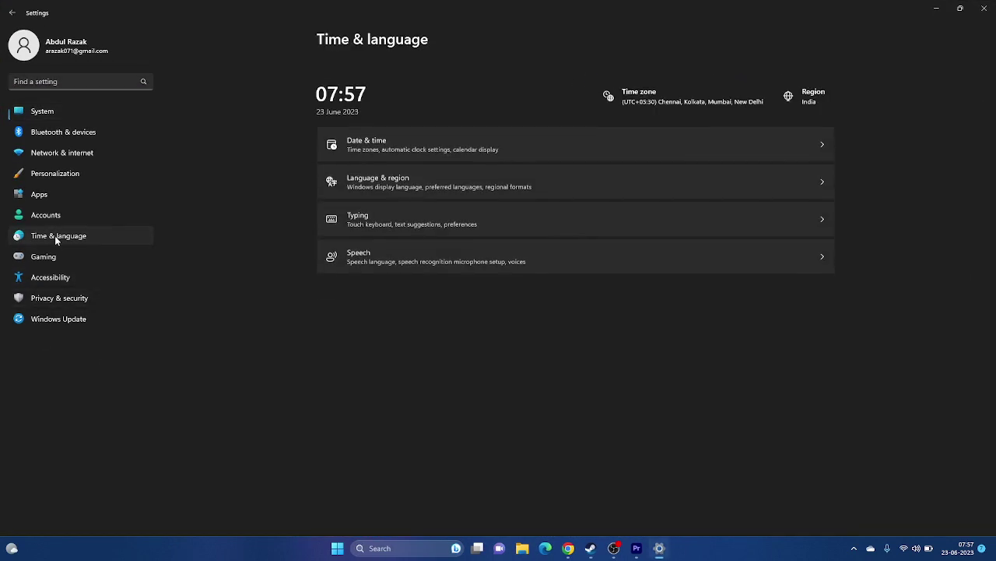
click(382, 160)
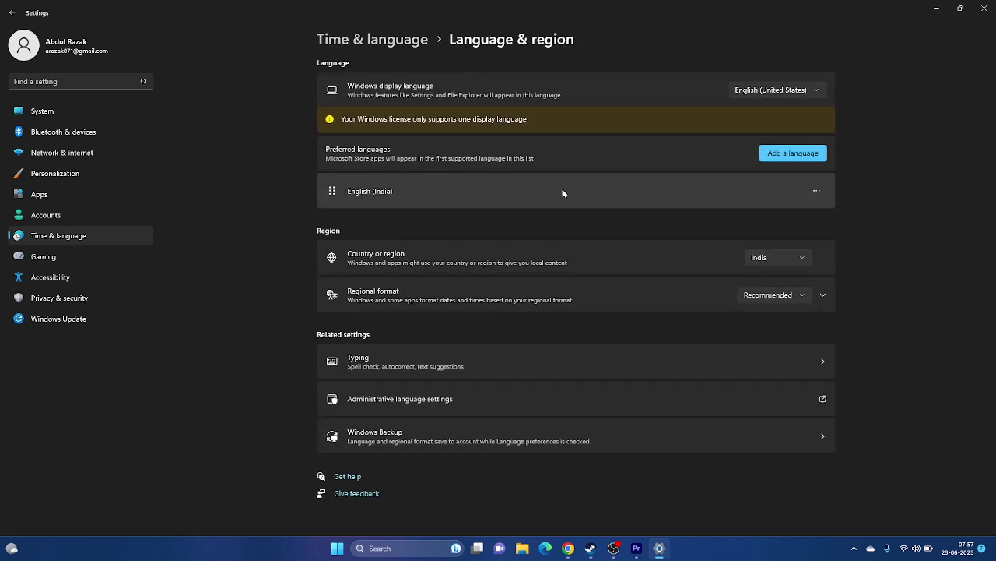
click(794, 155)
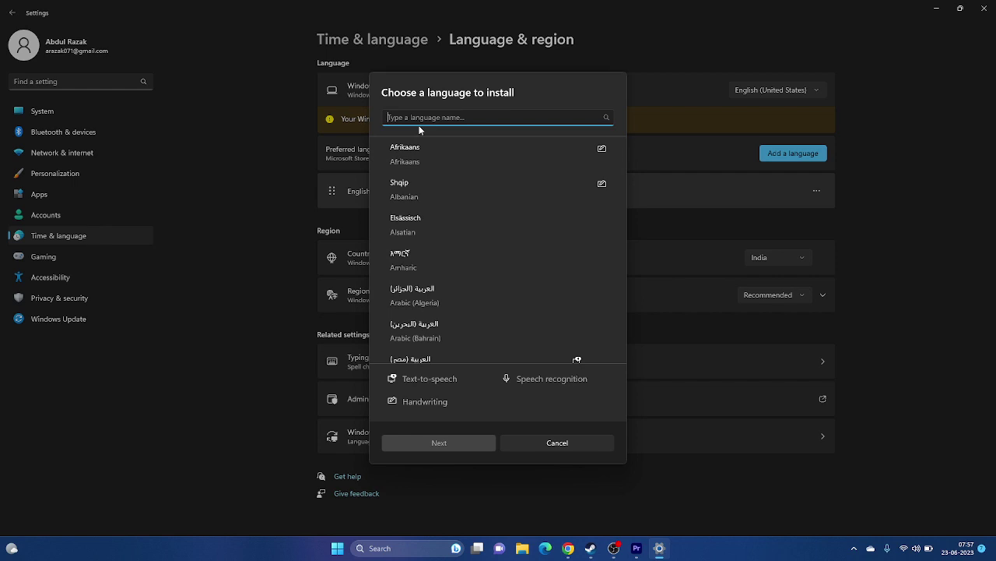
text(english)
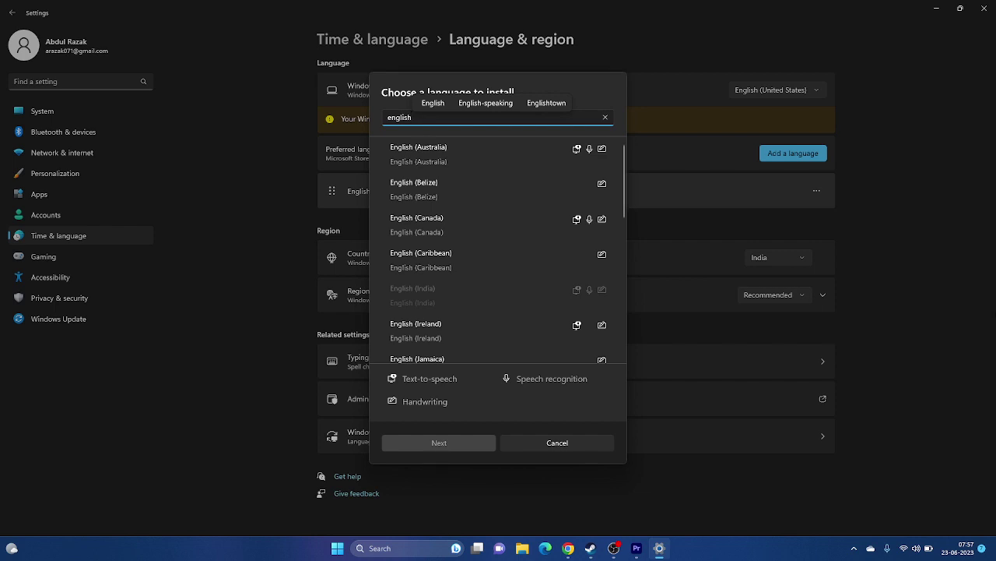
click(533, 443)
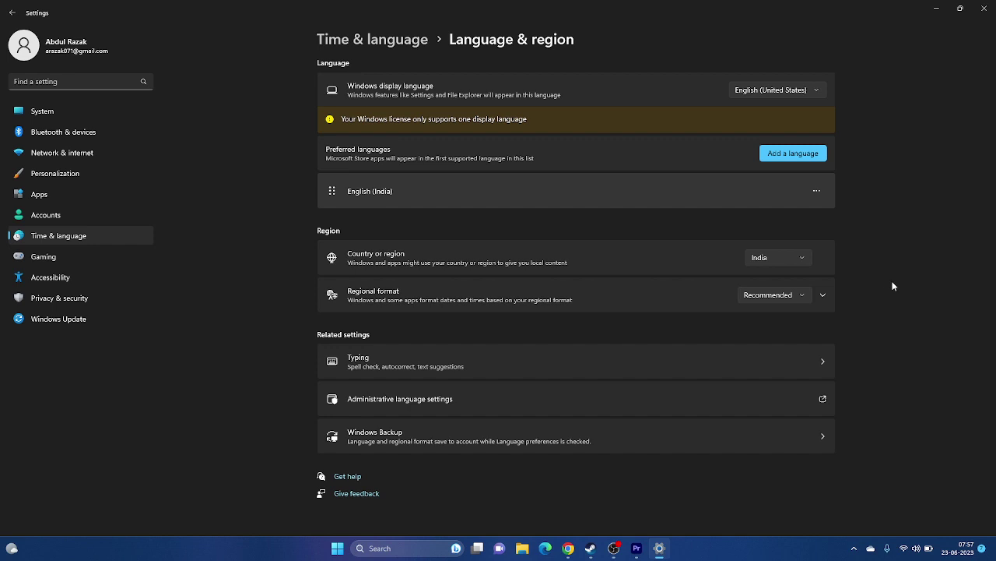
- Review the automatic time and time zone options on the Date & time page and close Settings
click(12, 13)
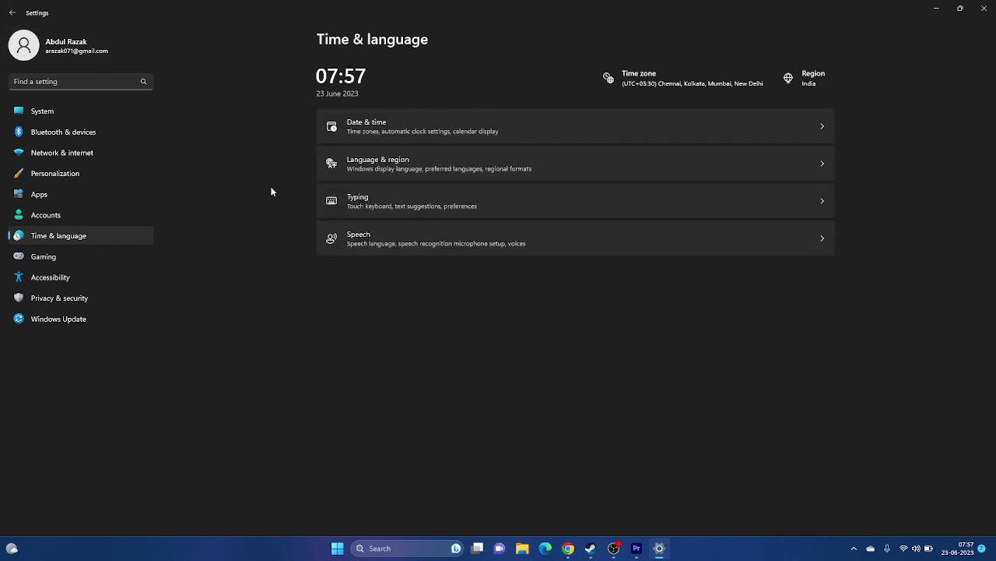
click(411, 134)
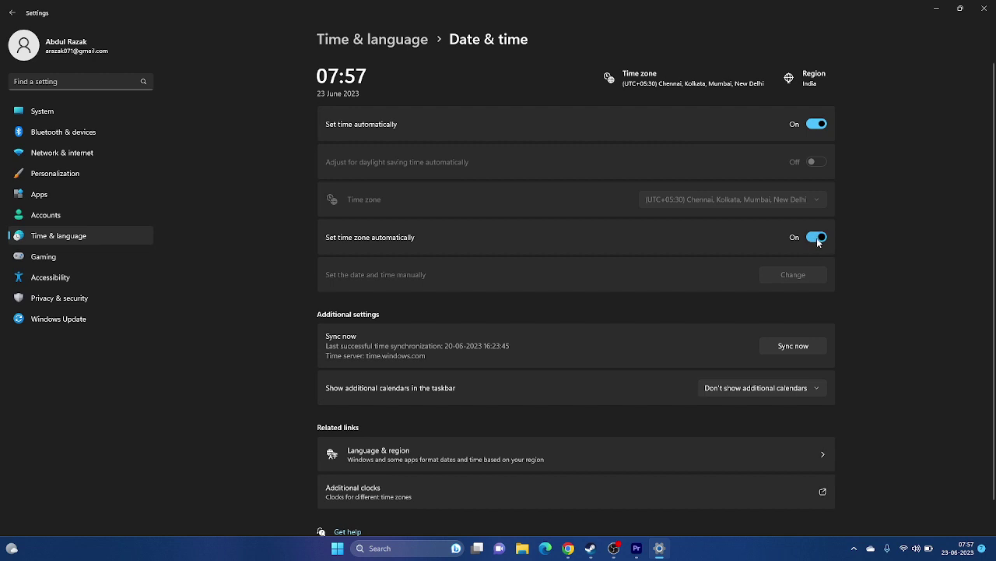
click(985, 9)
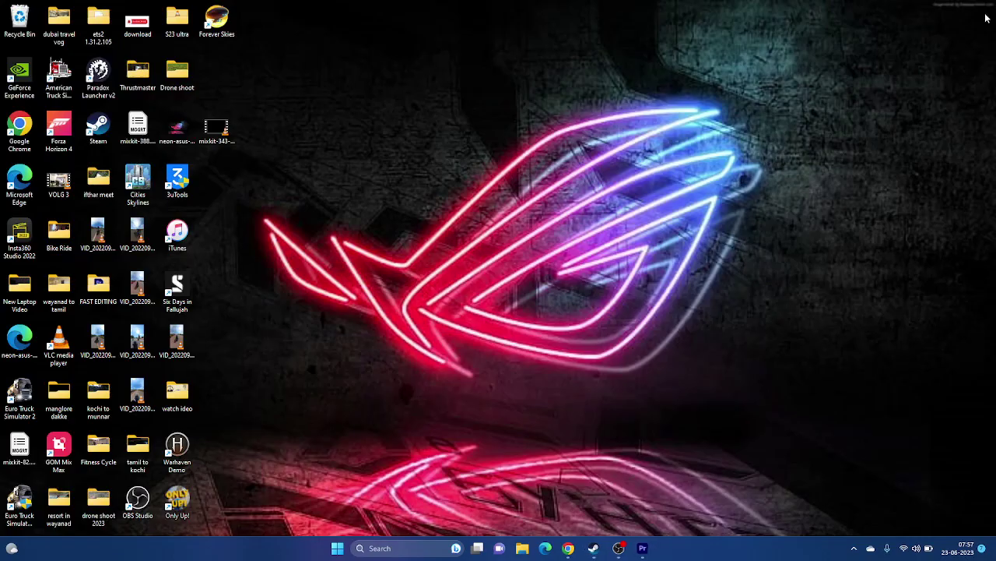
- Minimize Steam, look through the Documents folder in File Explorer and close the window
click(602, 548)
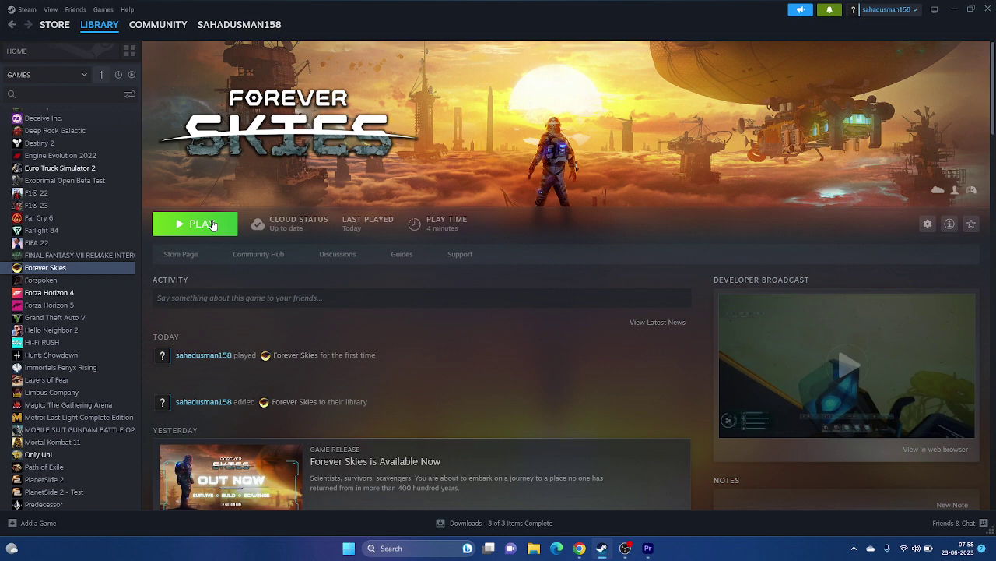
click(954, 9)
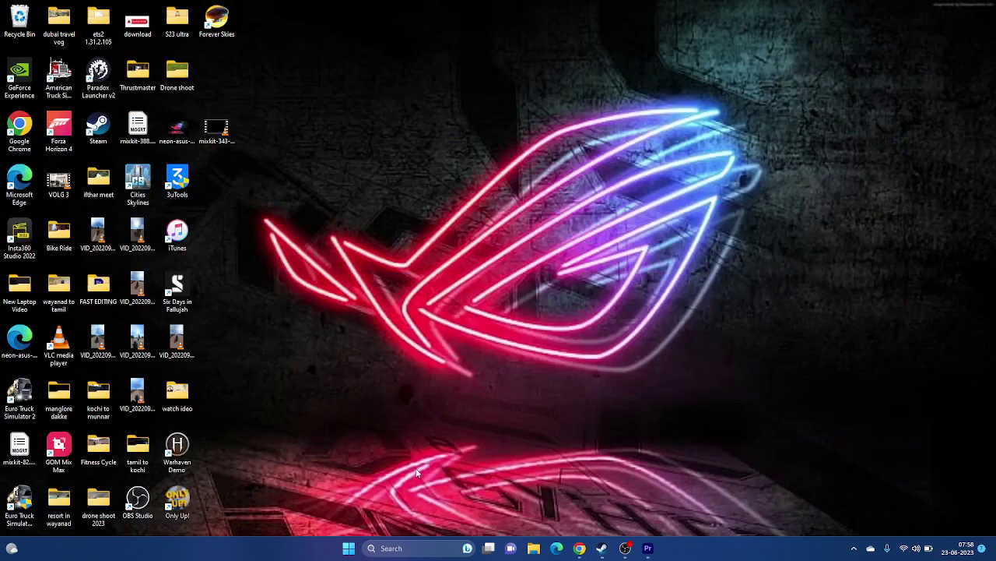
click(534, 548)
click(44, 315)
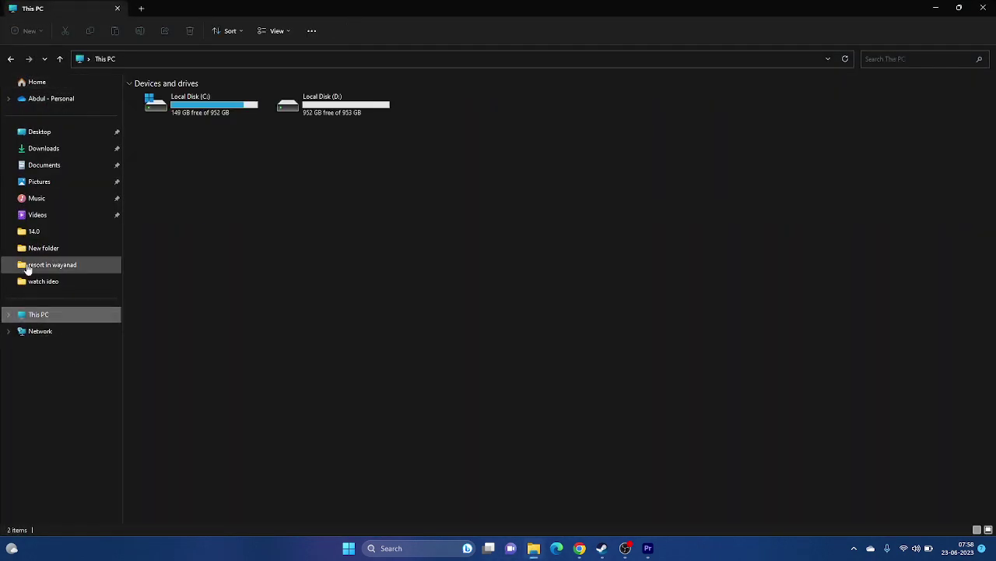
click(56, 169)
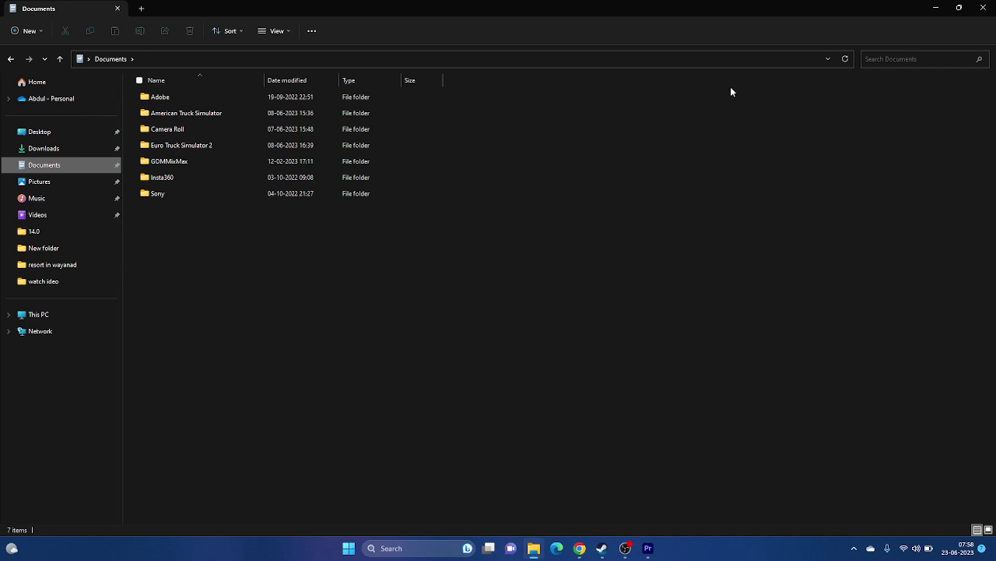
click(982, 7)
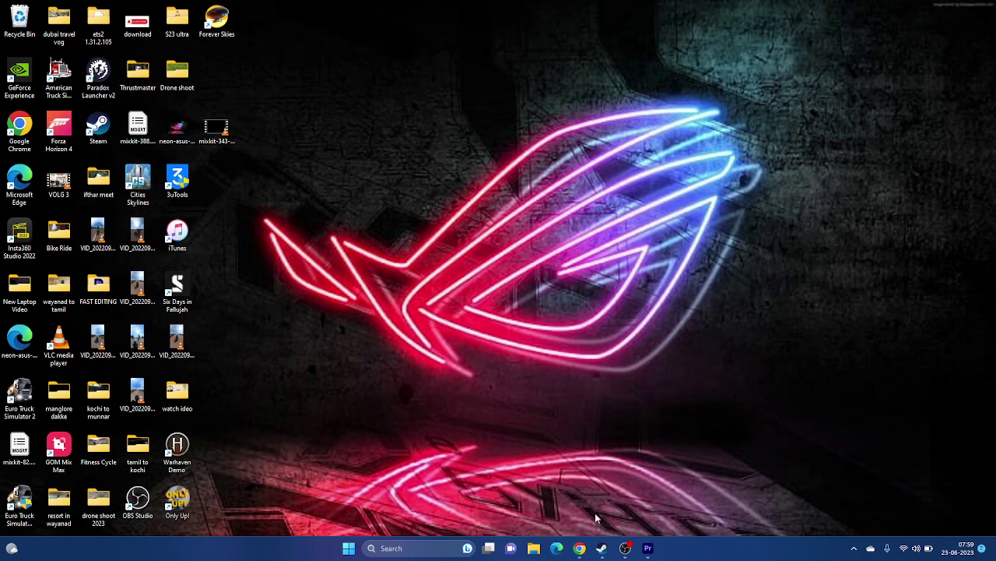
- Open Control Panel and go to the list of apps allowed through Windows Defender Firewall
click(602, 547)
click(954, 9)
click(379, 549)
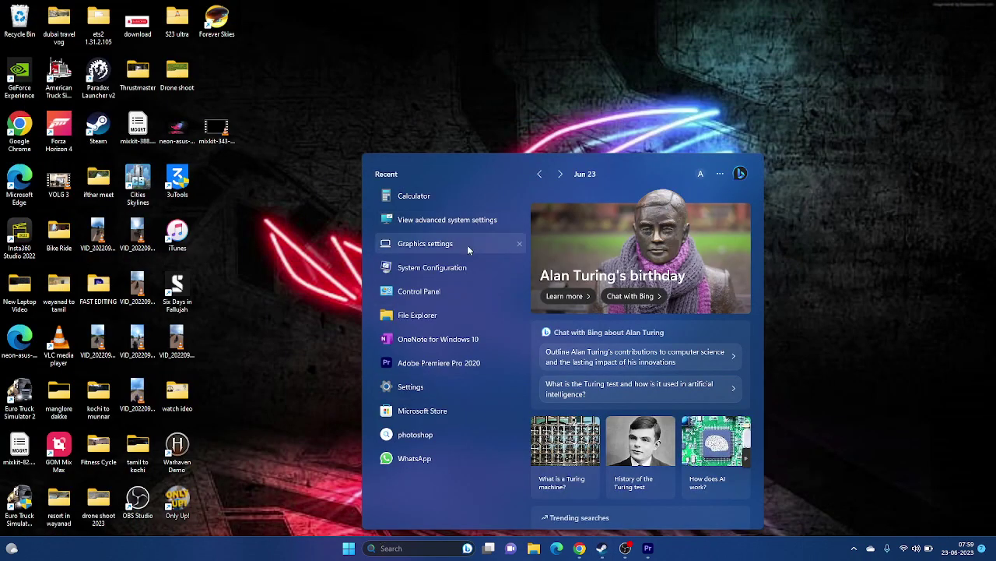
click(434, 291)
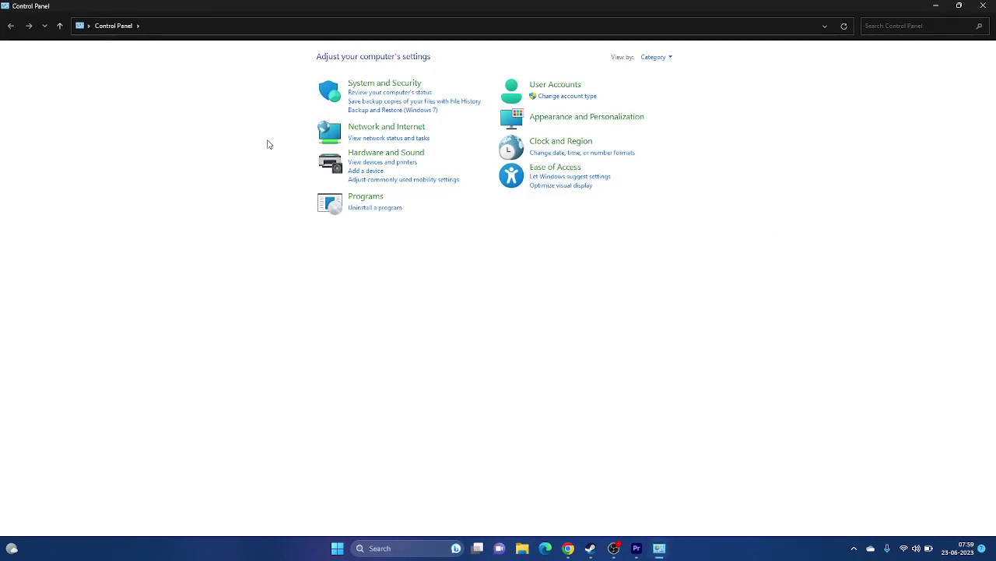
click(382, 84)
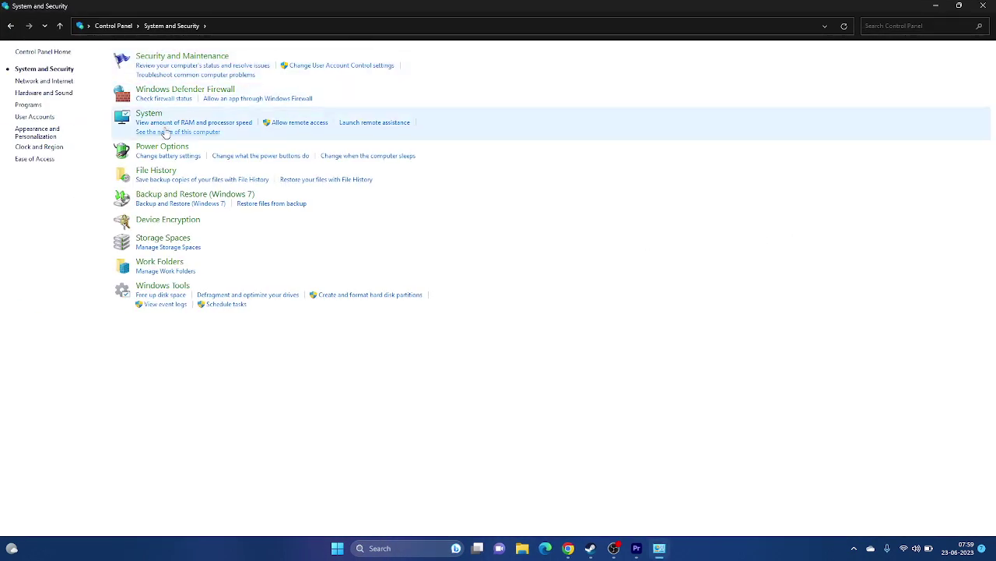
click(185, 92)
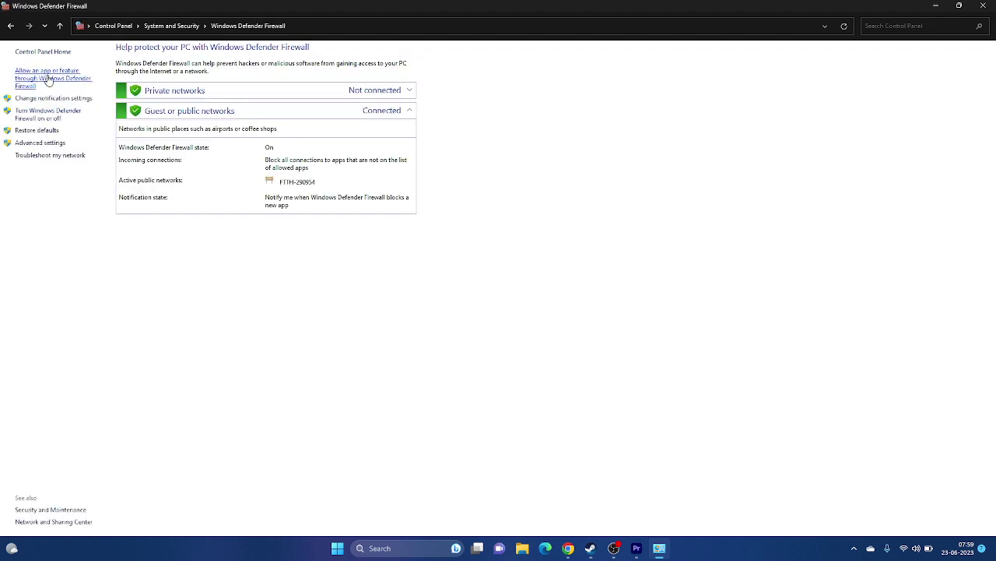
click(33, 78)
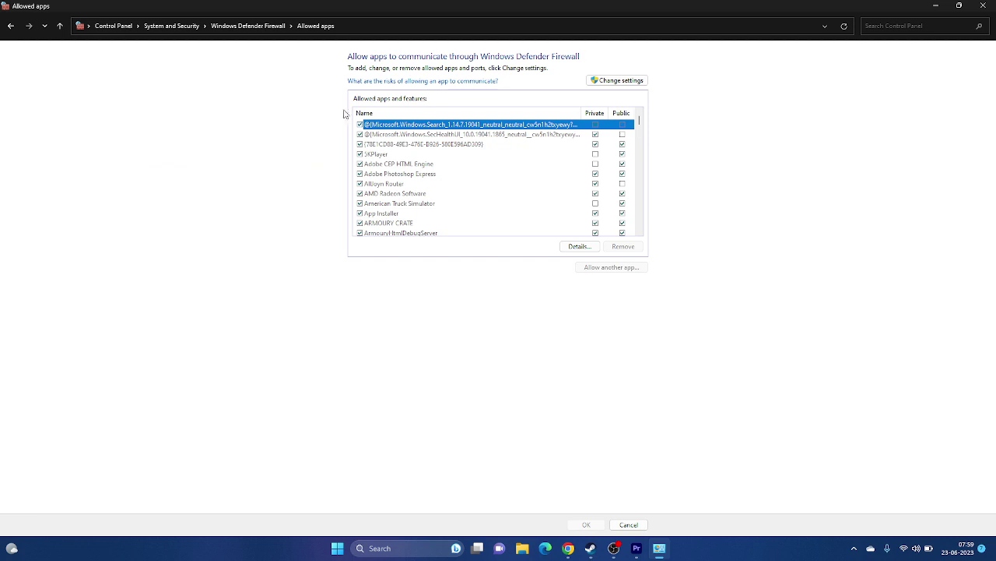
- Find Forever Skies in the firewall's list of allowed apps and features
click(591, 548)
click(590, 548)
scroll(392, 175, down, 10)
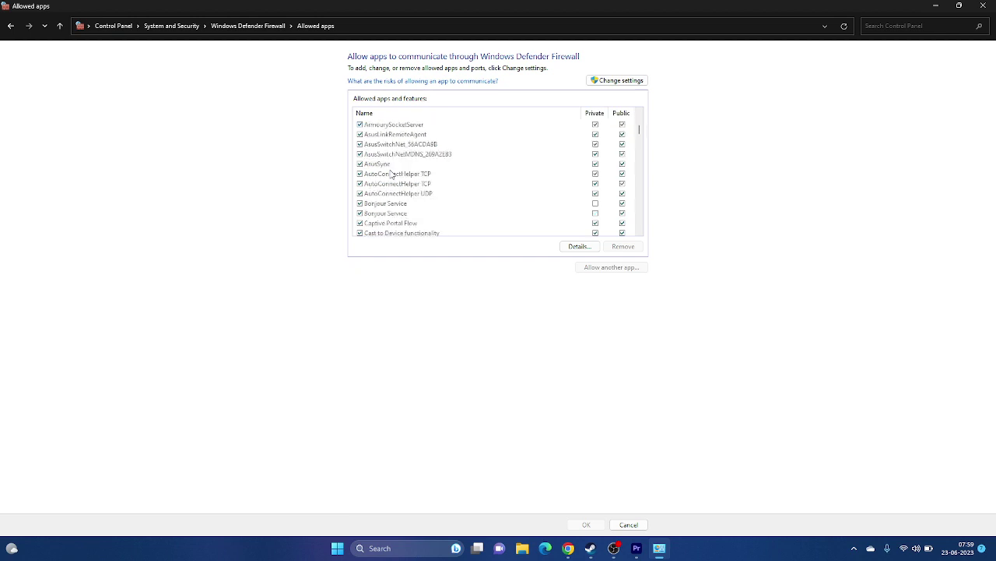
scroll(391, 174, down, 2)
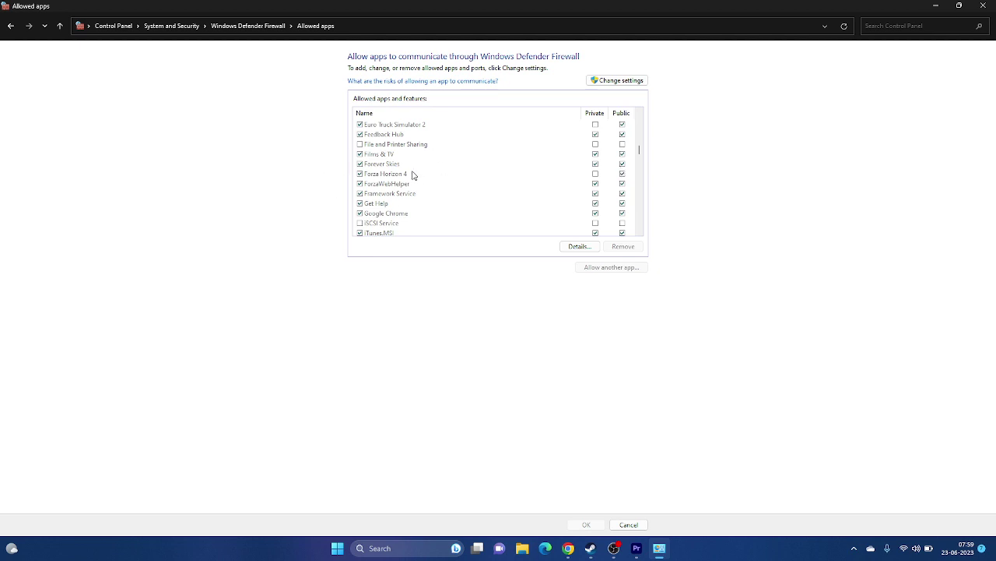
- Unlock the allowed apps settings, start adding another app, and browse to C: > Program Files (x86) > Steam > steamapps > common
click(609, 83)
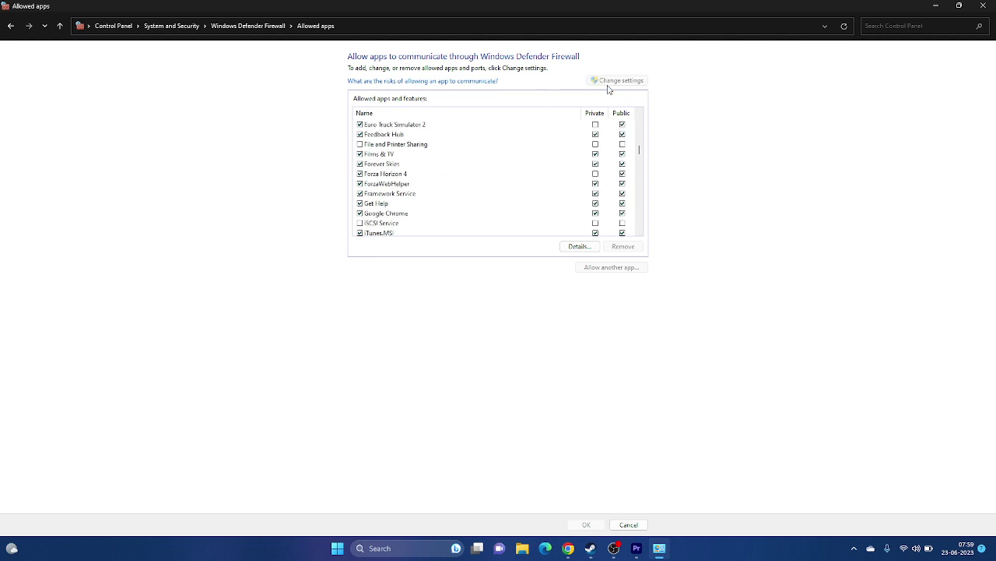
click(617, 267)
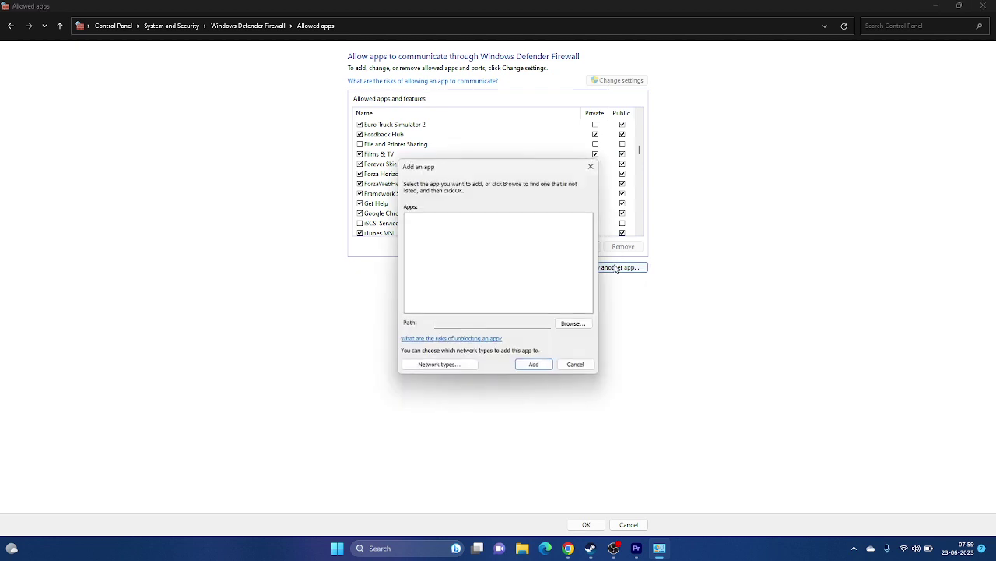
click(576, 322)
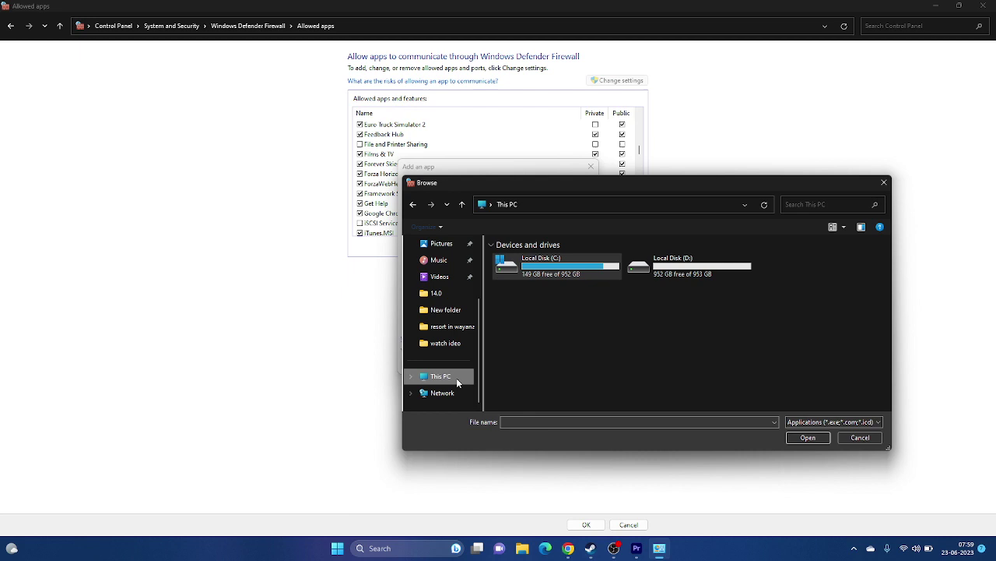
double_click(542, 275)
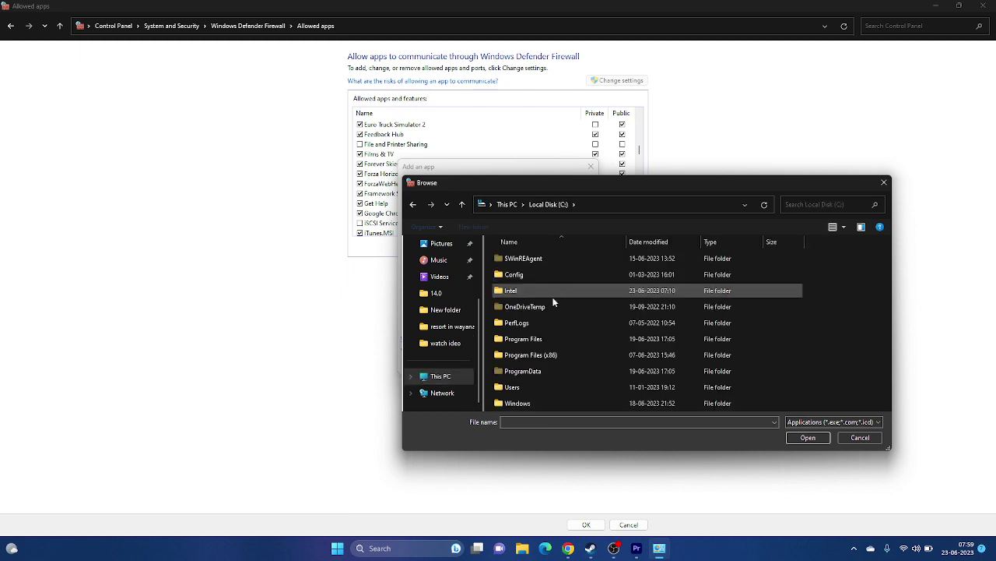
double_click(543, 354)
scroll(550, 321, down, 6)
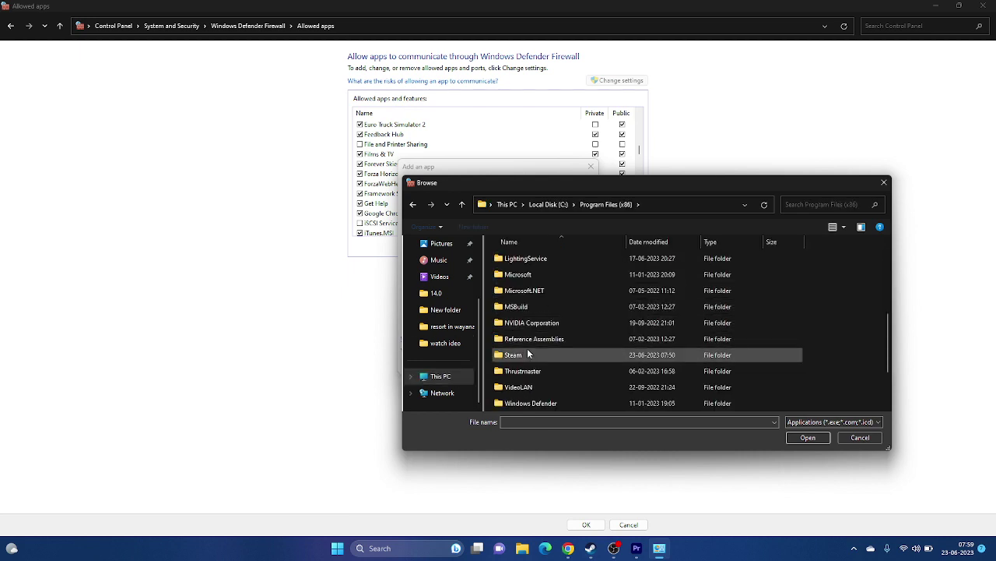
double_click(527, 353)
scroll(535, 302, down, 2)
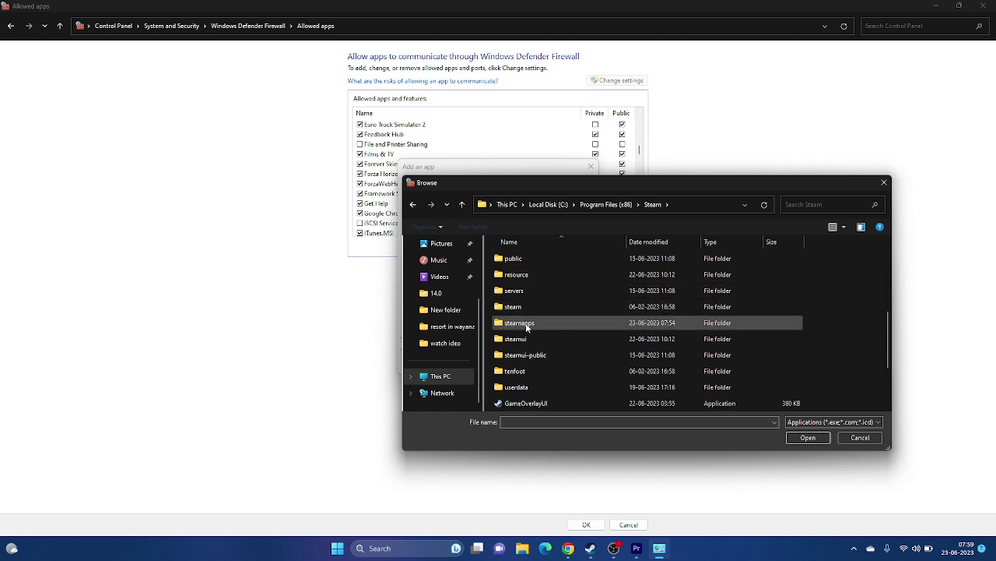
double_click(525, 324)
double_click(531, 260)
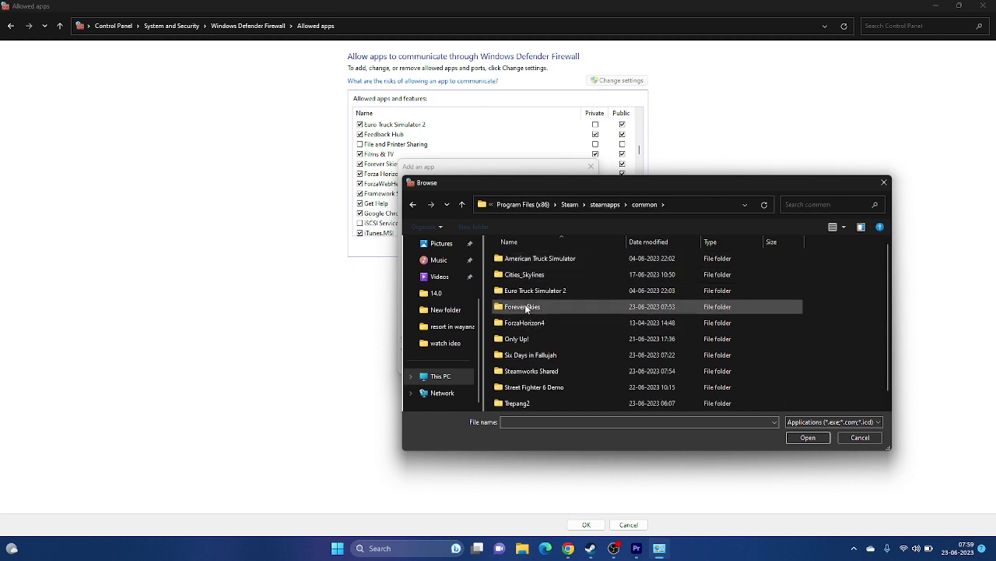
- Choose the ForeverSkies application from the Forever Skies folder as the app to allow
scroll(532, 307, down, 1)
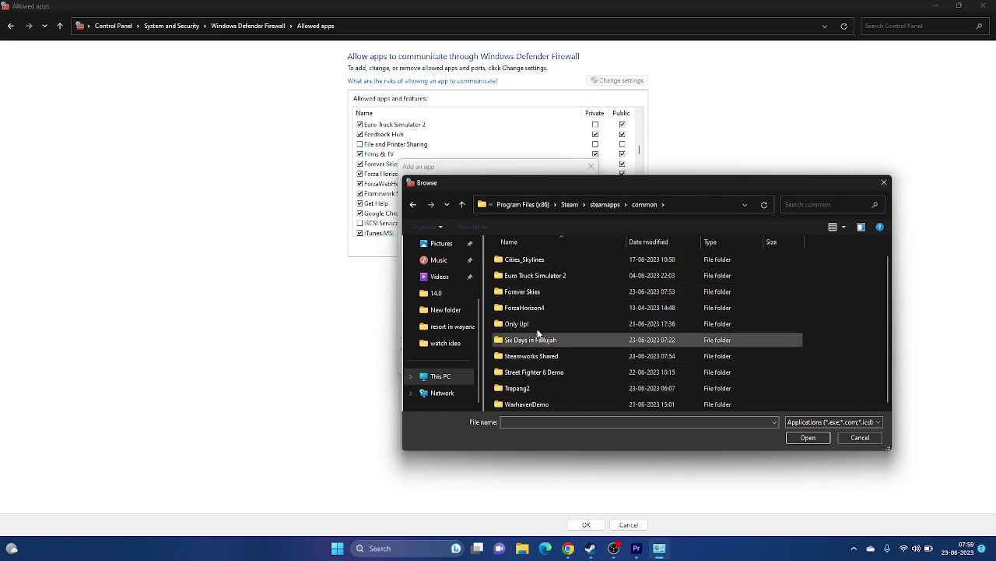
scroll(537, 327, up, 1)
double_click(537, 310)
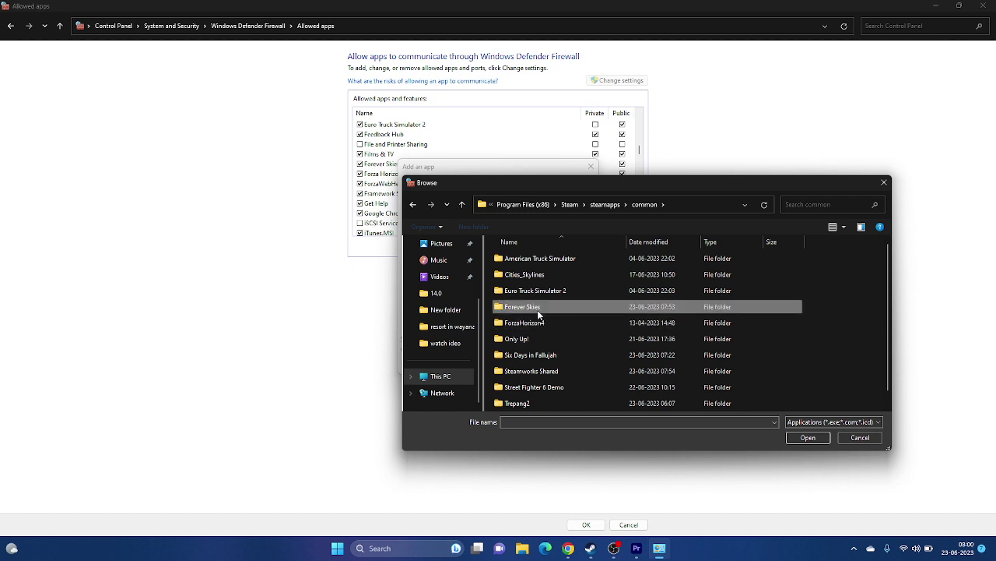
click(523, 292)
click(808, 436)
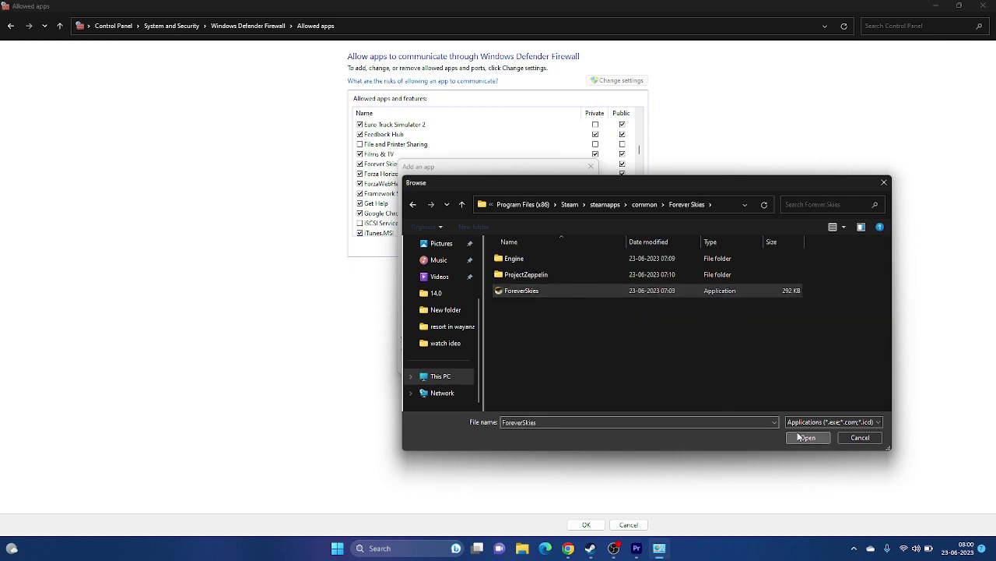
- Try to add the chosen application to the firewall's allowed apps, close the firewall windows, and switch to Steam
click(534, 366)
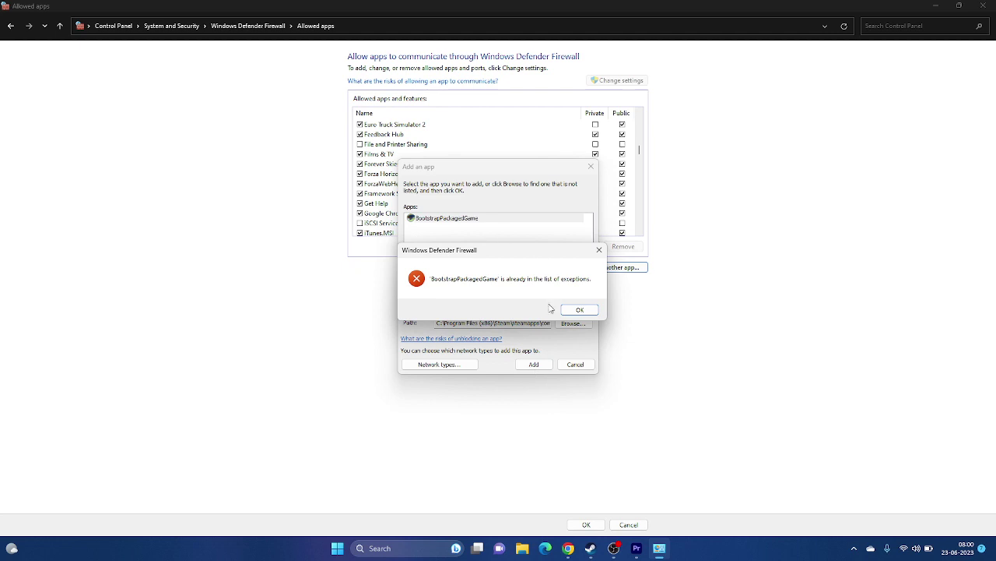
click(580, 310)
click(591, 166)
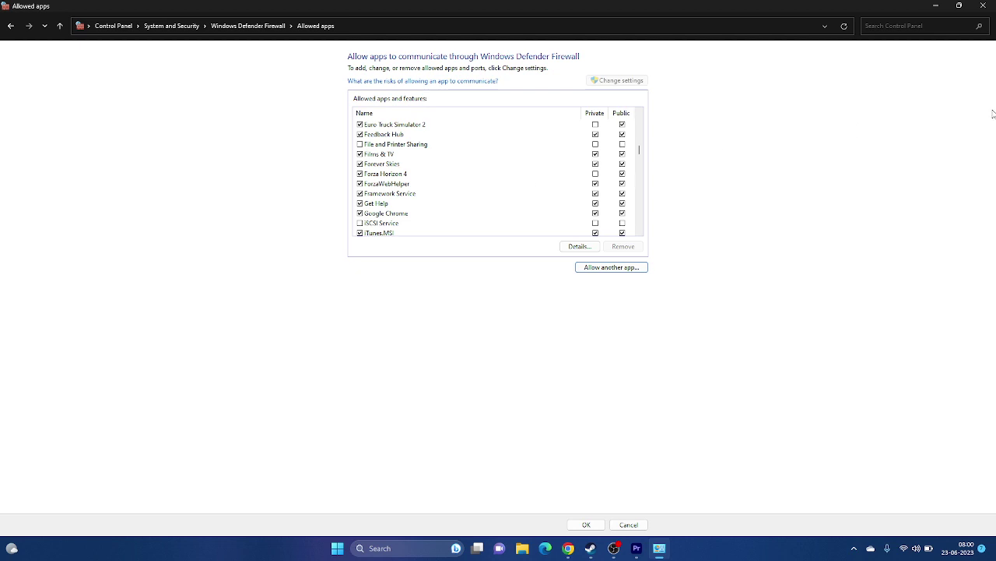
click(983, 5)
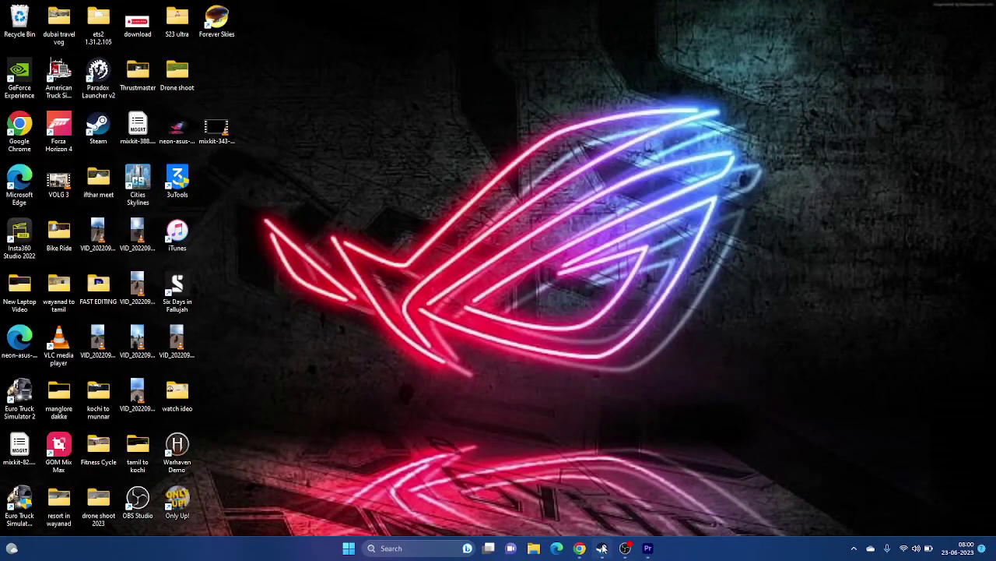
click(601, 548)
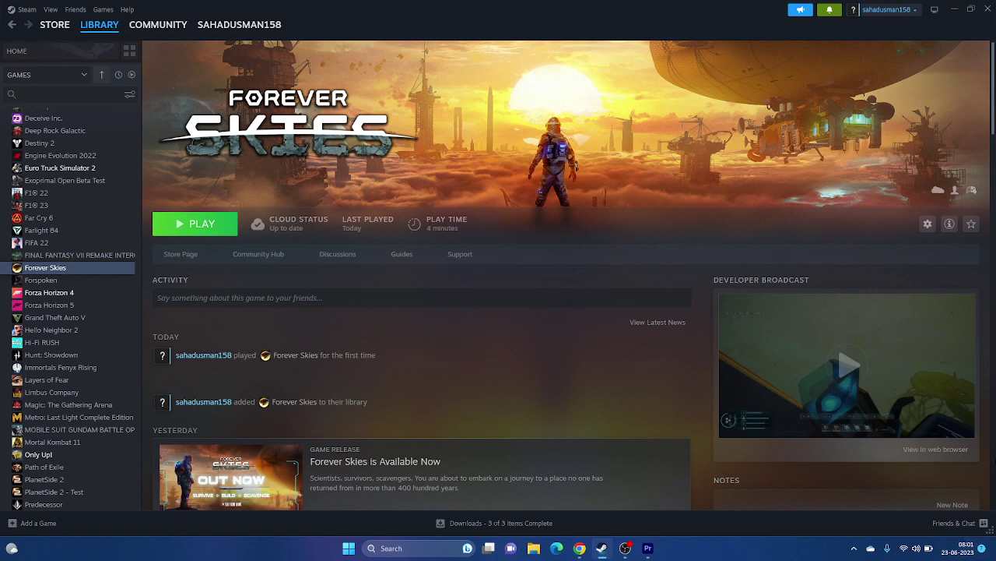
- Disable all services in System Configuration, hide the Microsoft services, and apply the changes
click(954, 9)
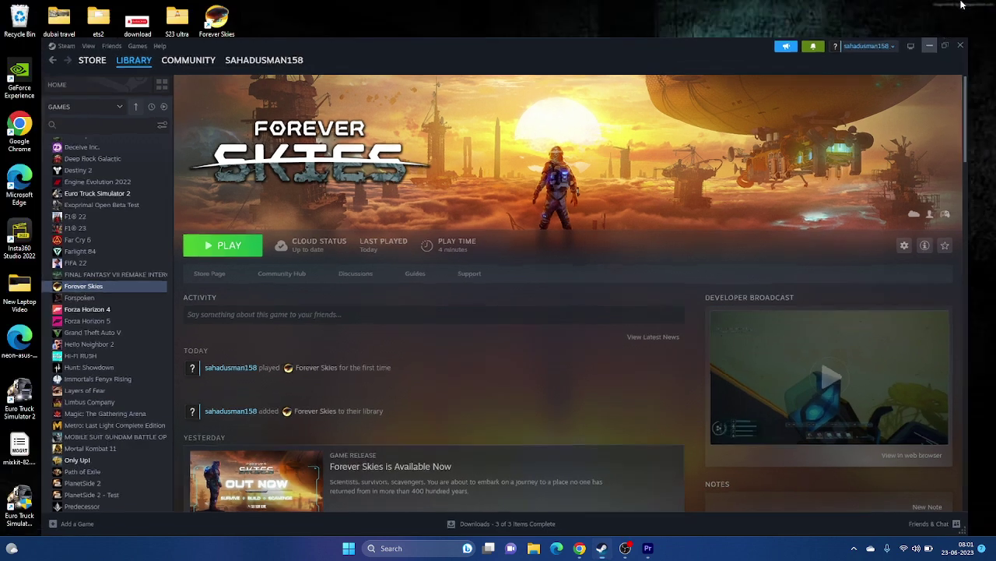
click(405, 549)
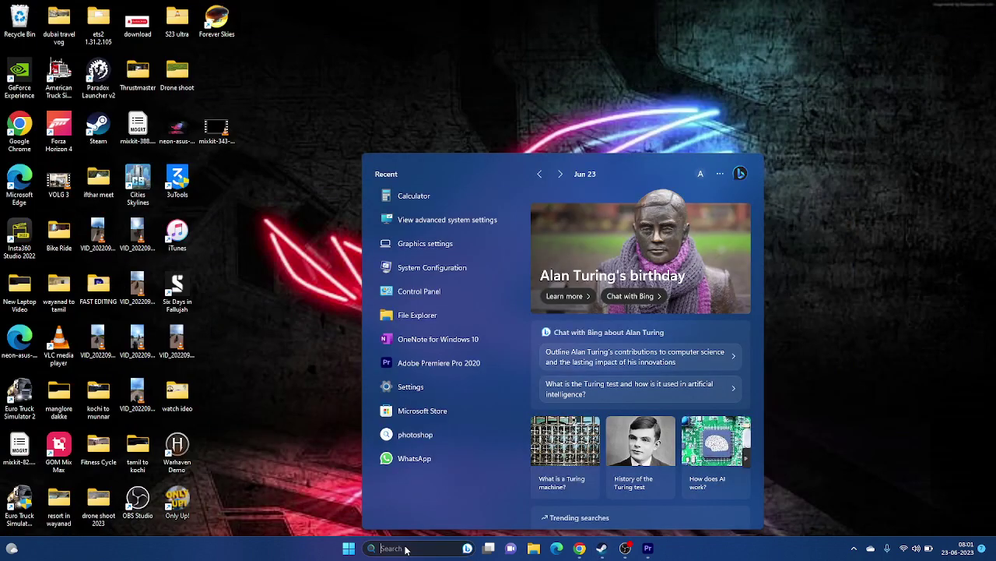
click(432, 267)
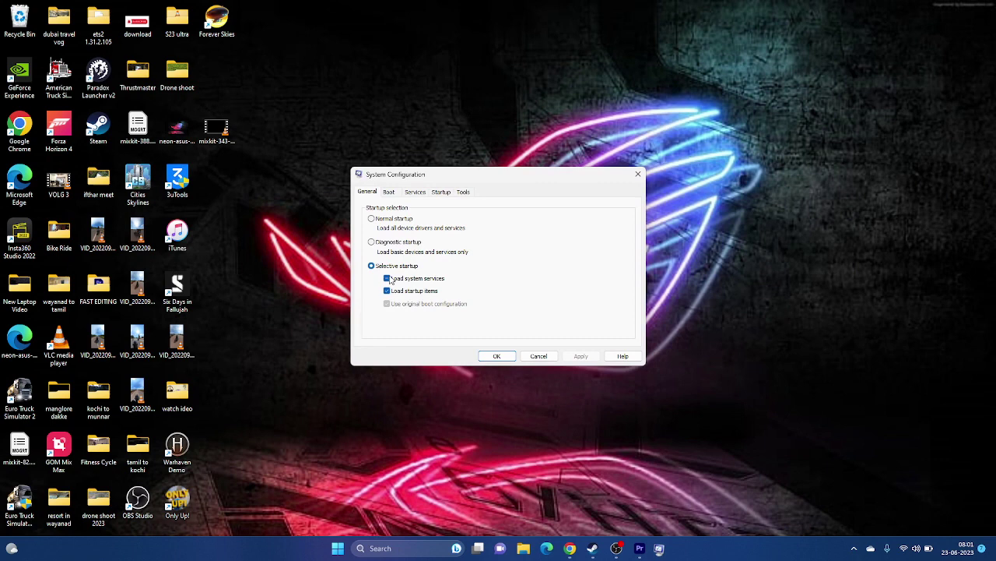
click(414, 191)
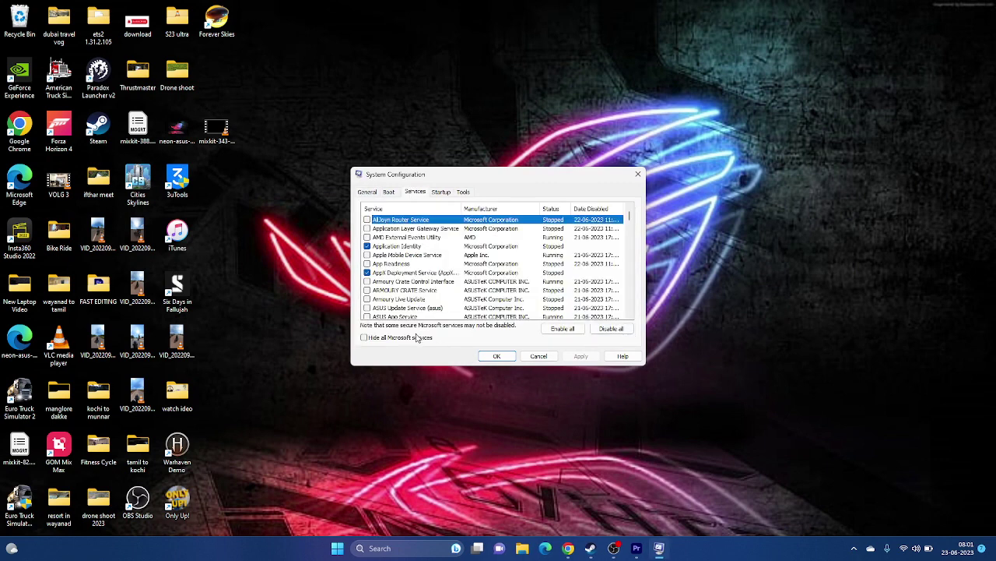
click(611, 329)
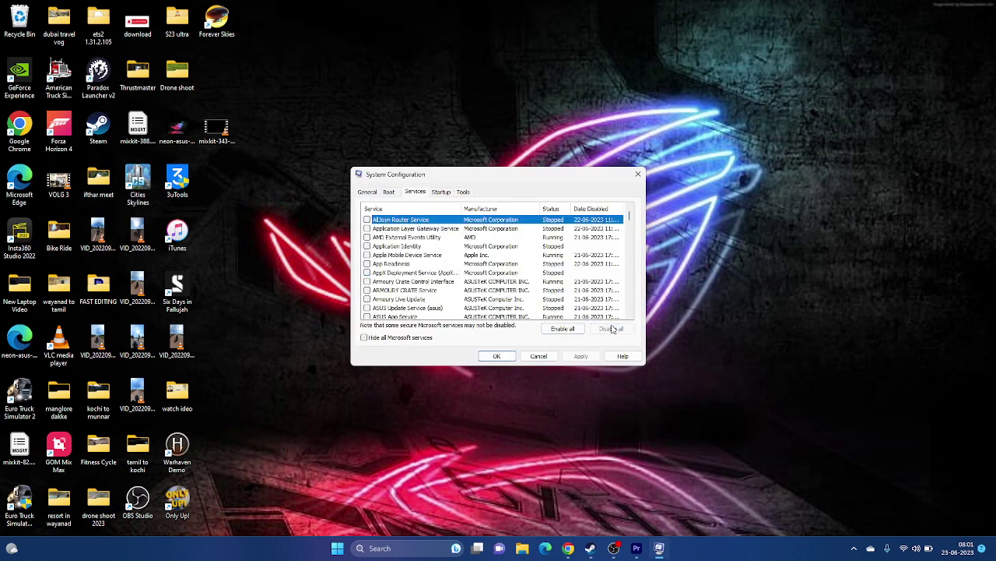
click(429, 338)
click(587, 356)
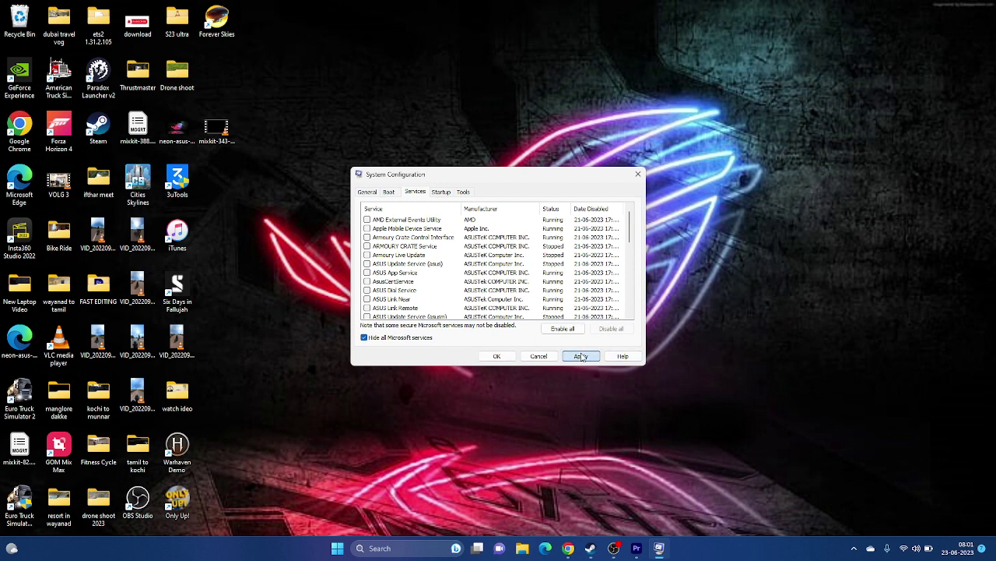
- Confirm the System Configuration changes and exit without restarting the computer
click(497, 356)
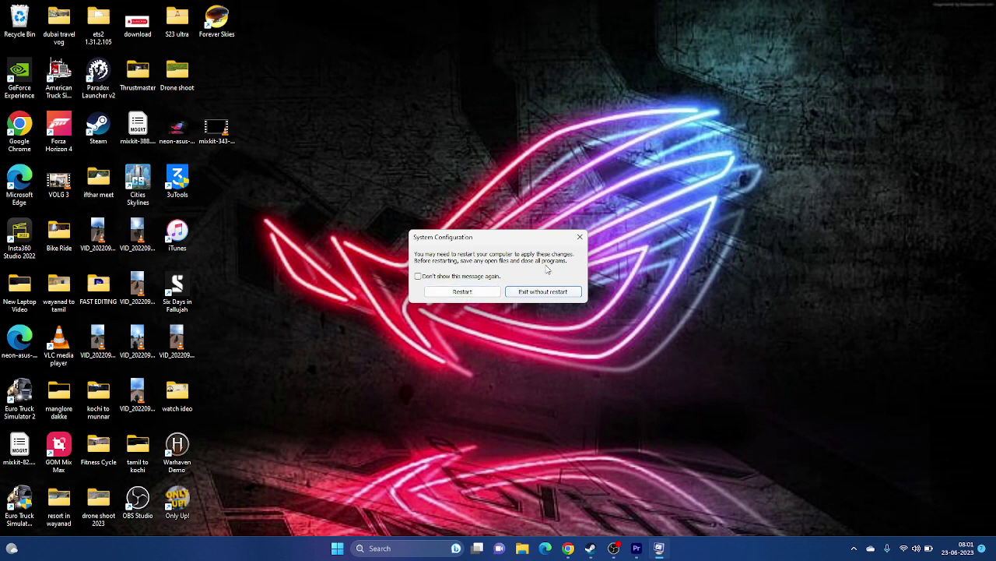
click(614, 548)
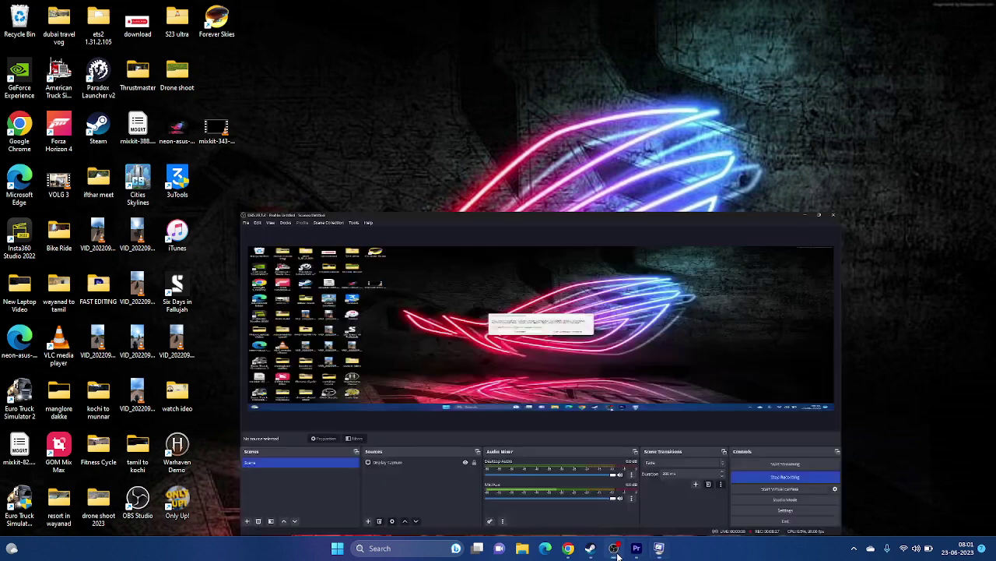
click(613, 548)
click(567, 293)
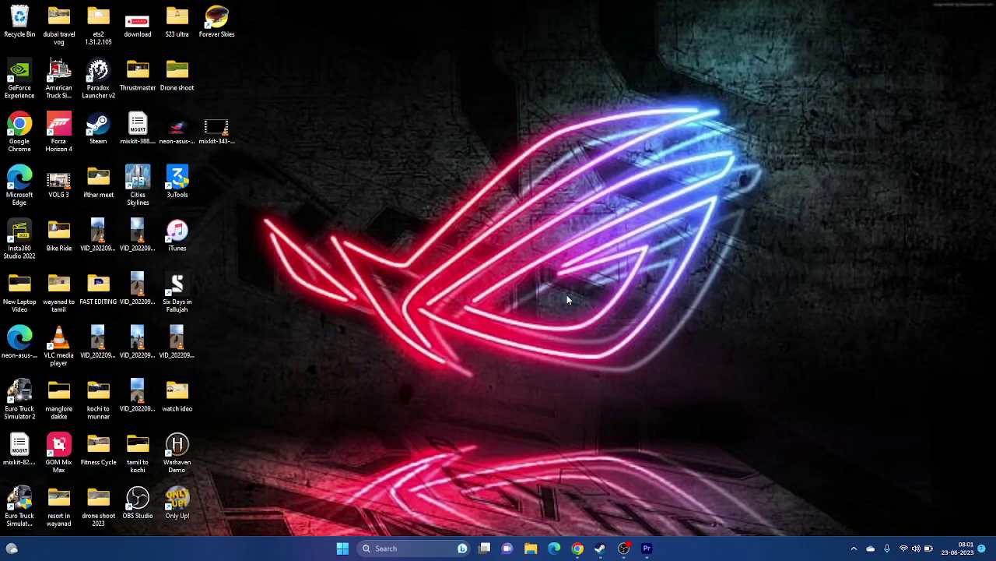
- Set the launch options of Forever Skies to -dx12 in its Steam properties and close the properties
click(602, 548)
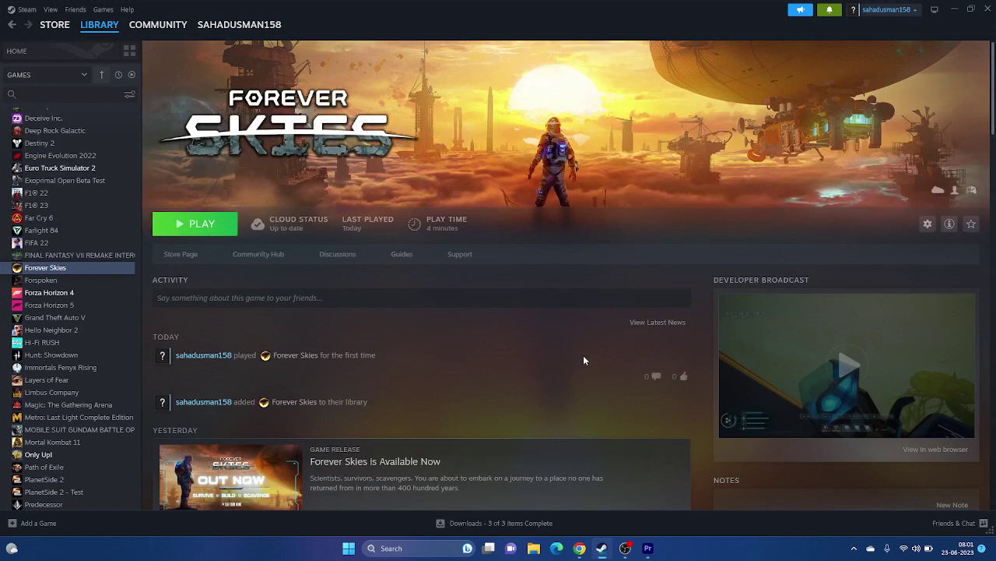
right_click(55, 268)
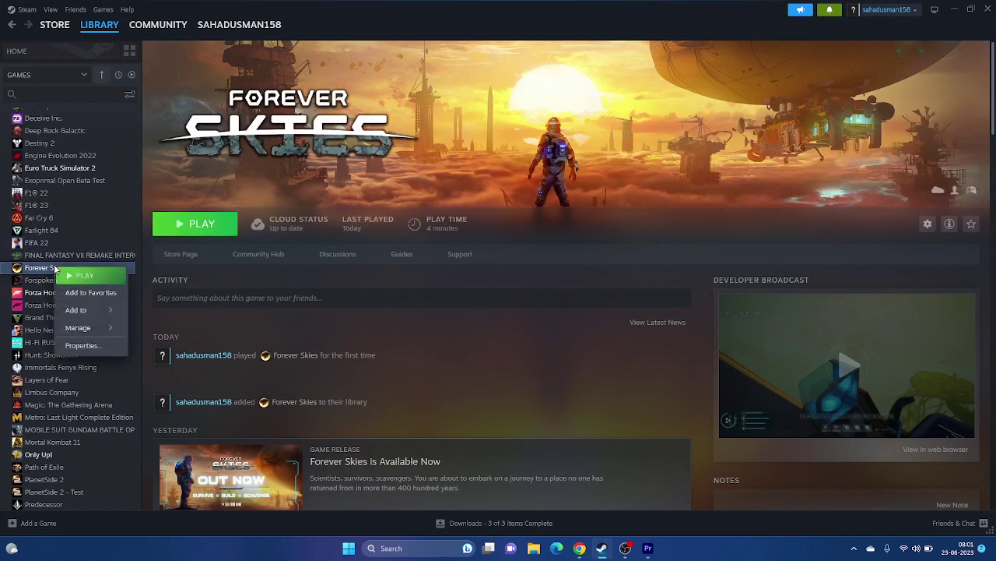
click(84, 345)
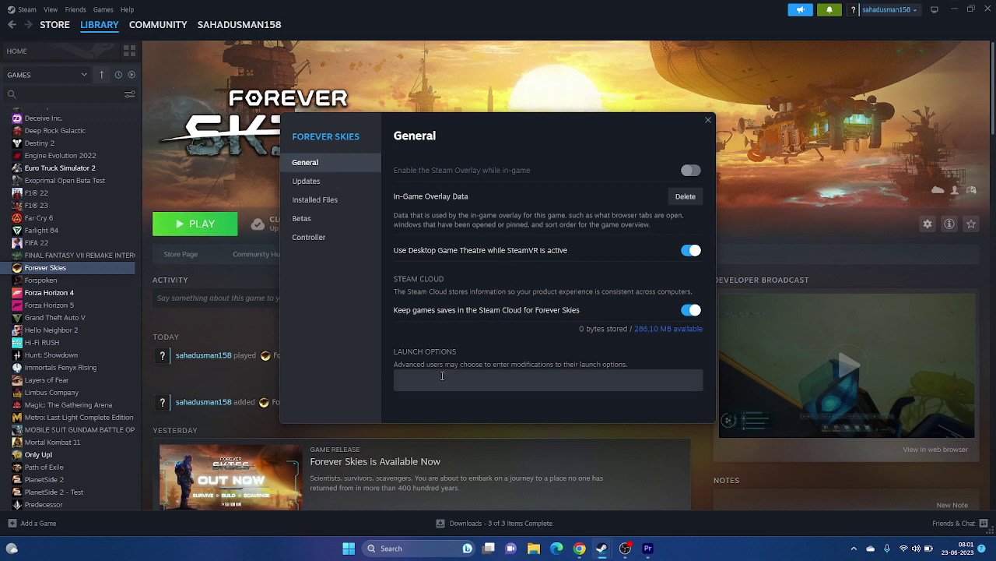
click(441, 376)
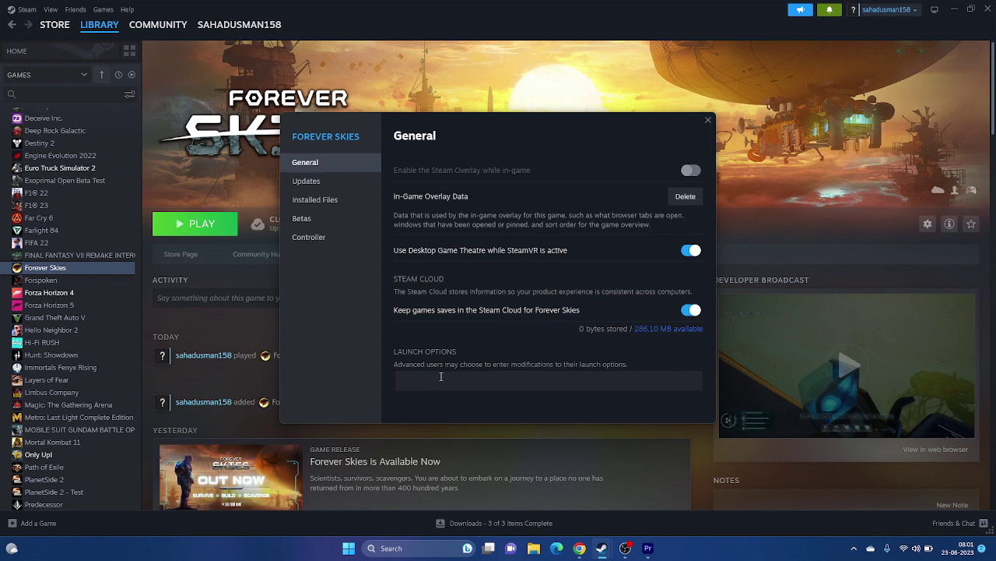
text(-dx11)
key(BackSpace)
text(2)
click(708, 121)
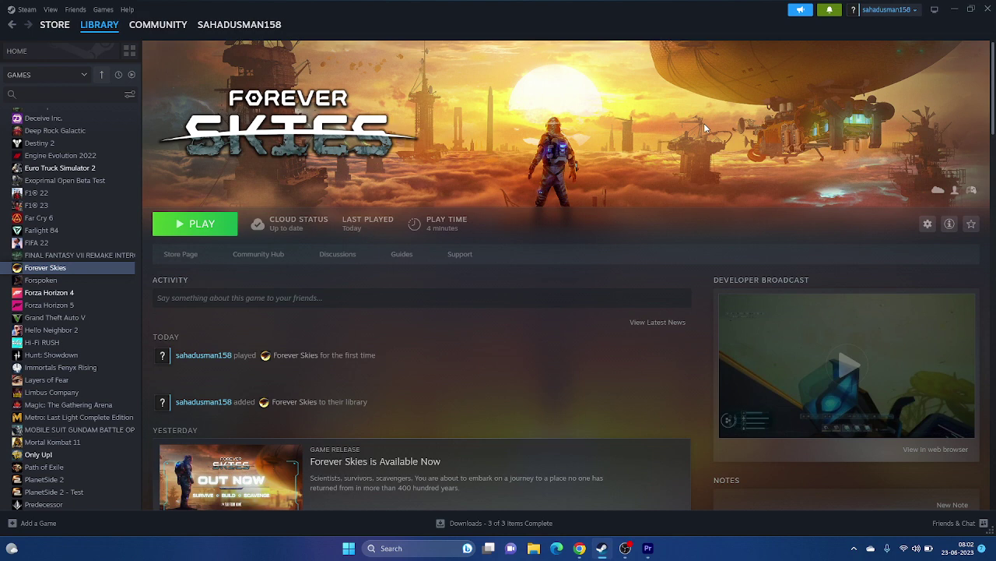
- Examine the running apps and background processes in Task Manager, including the available actions for AcPowerNotification (32 bit), and close it
click(956, 11)
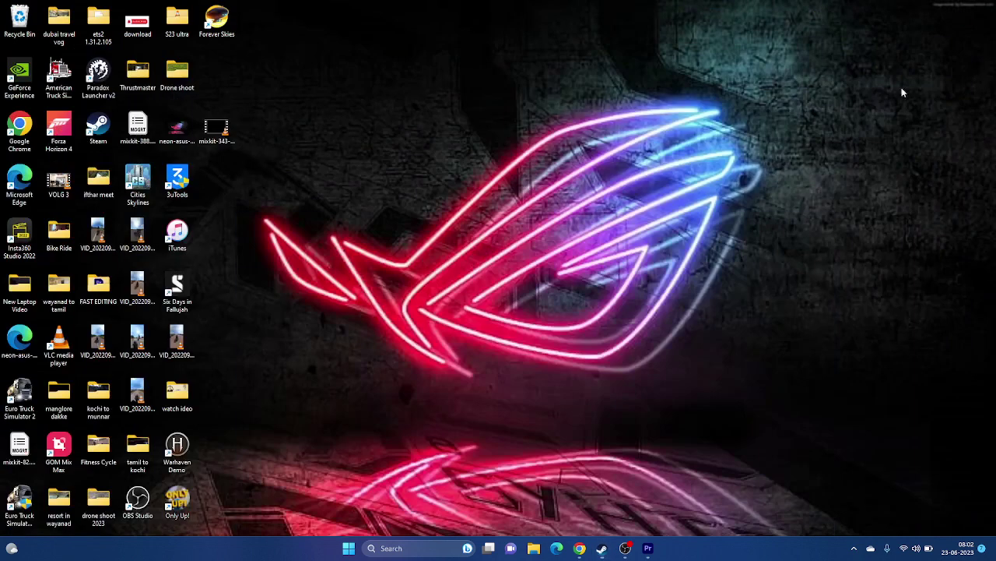
right_click(349, 548)
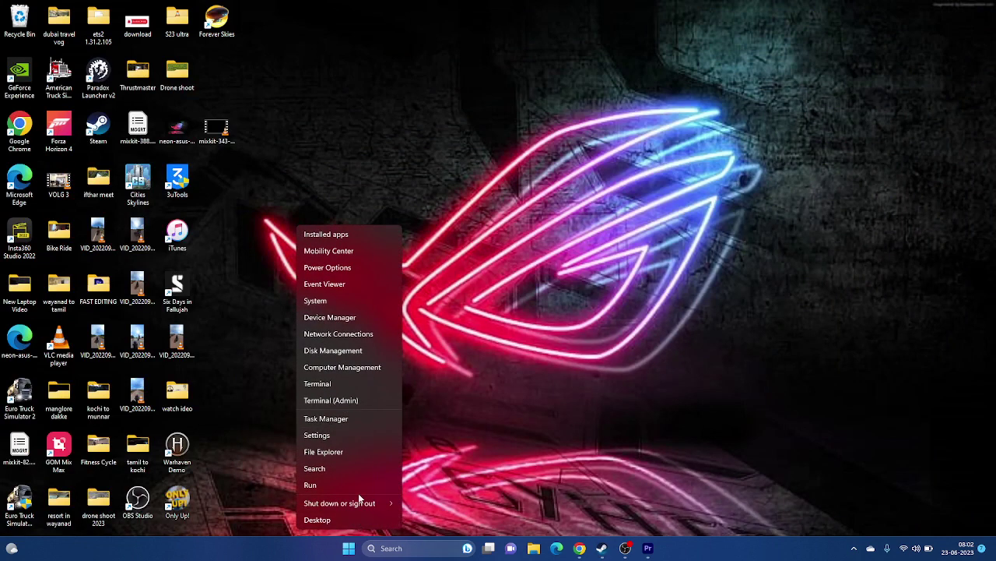
click(353, 422)
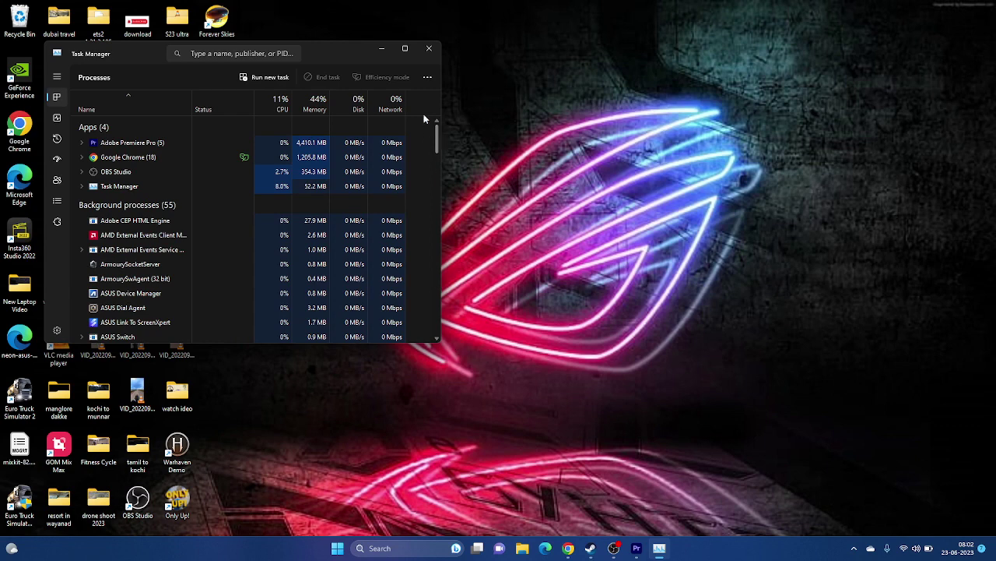
click(405, 48)
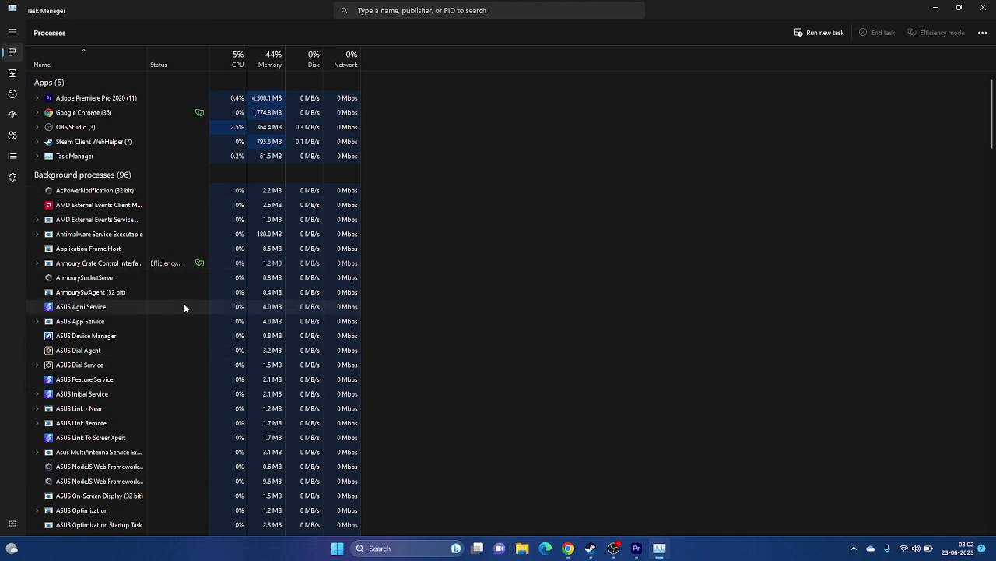
right_click(121, 191)
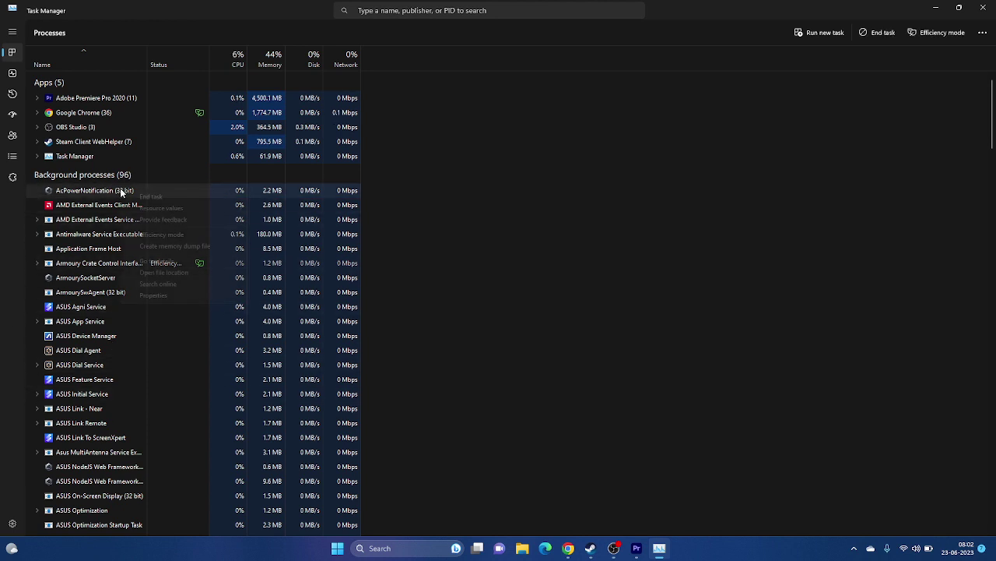
click(492, 266)
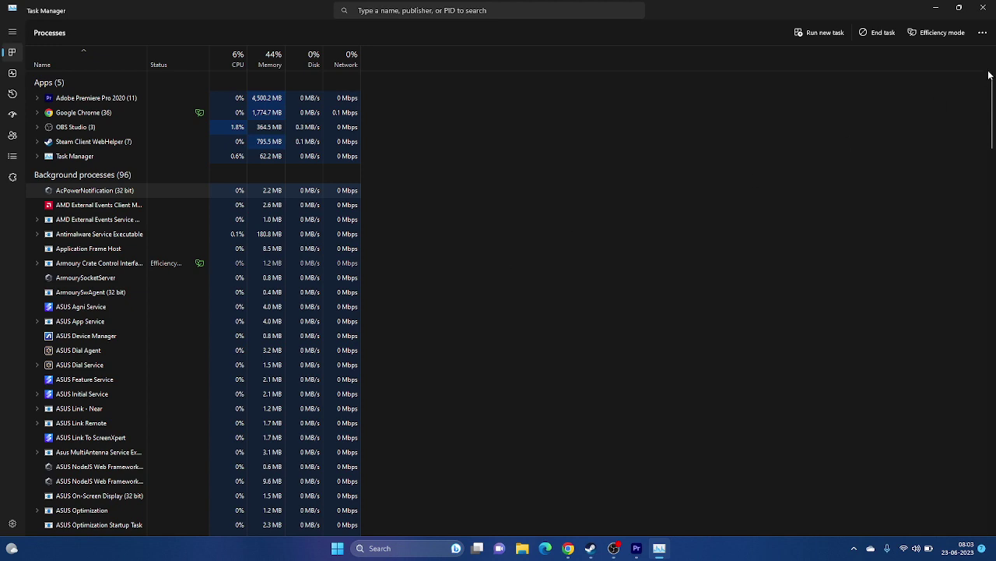
click(983, 7)
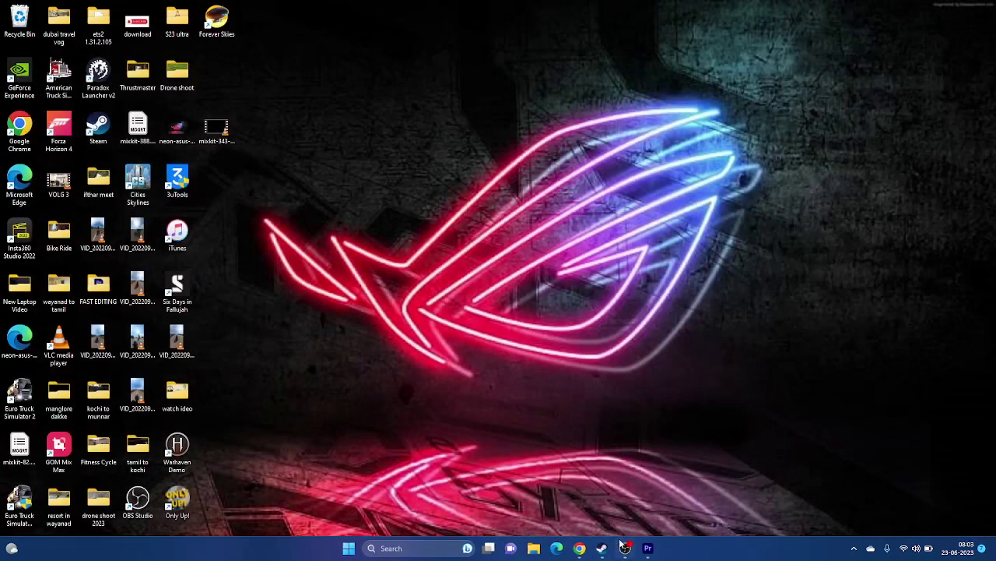
- Open the Windows graphics settings and look through the list of apps with custom graphics options
click(602, 547)
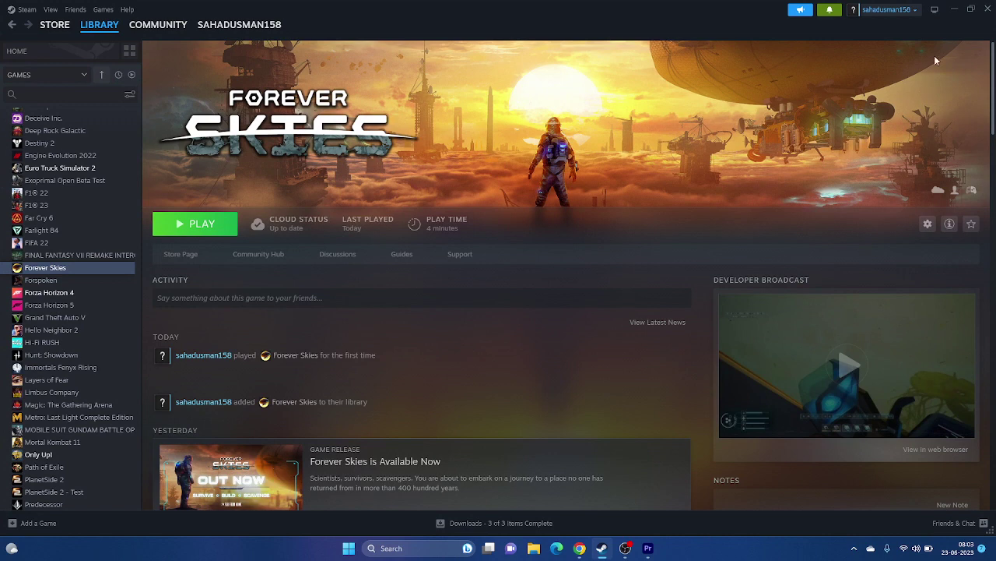
click(954, 10)
click(437, 548)
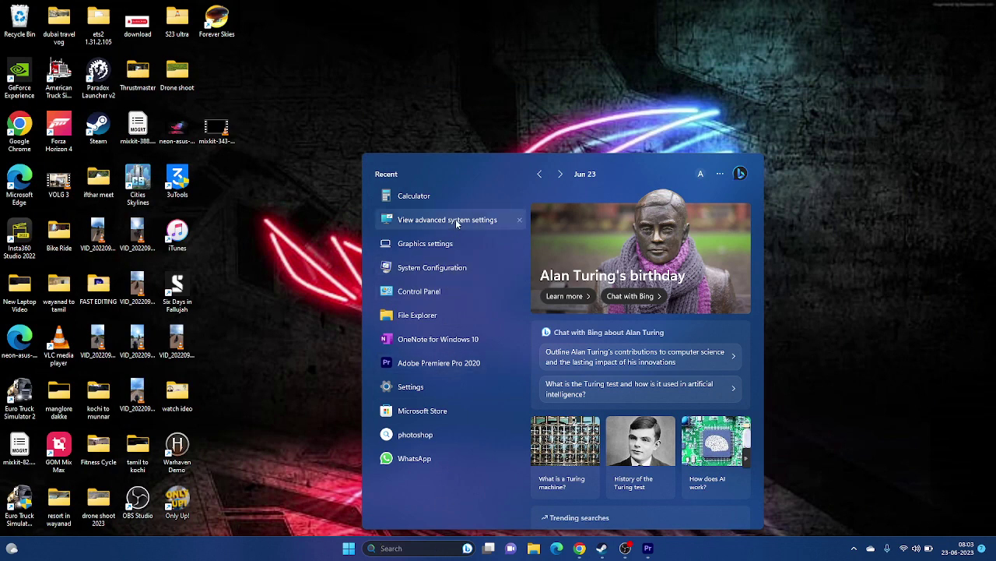
click(452, 243)
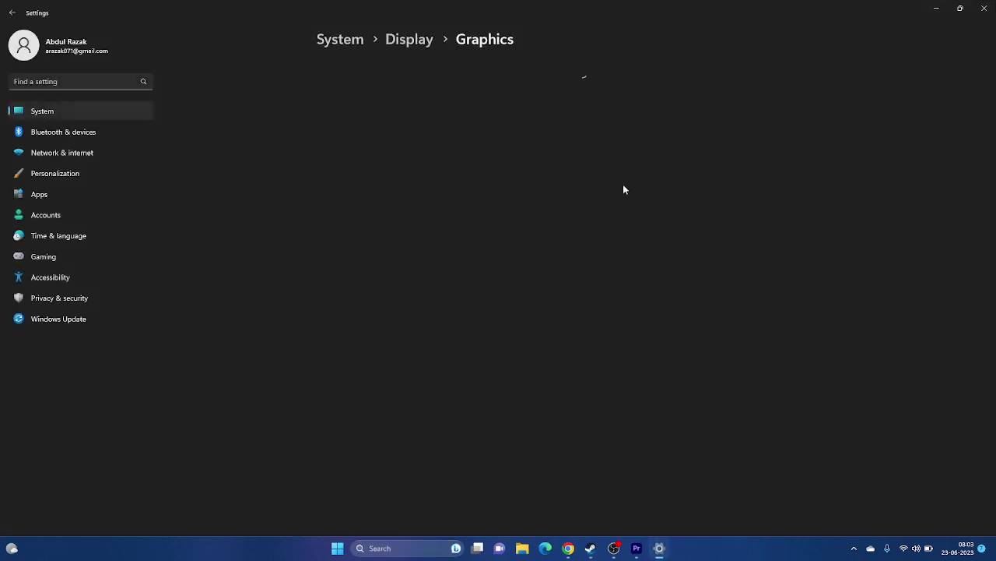
scroll(584, 334, down, 5)
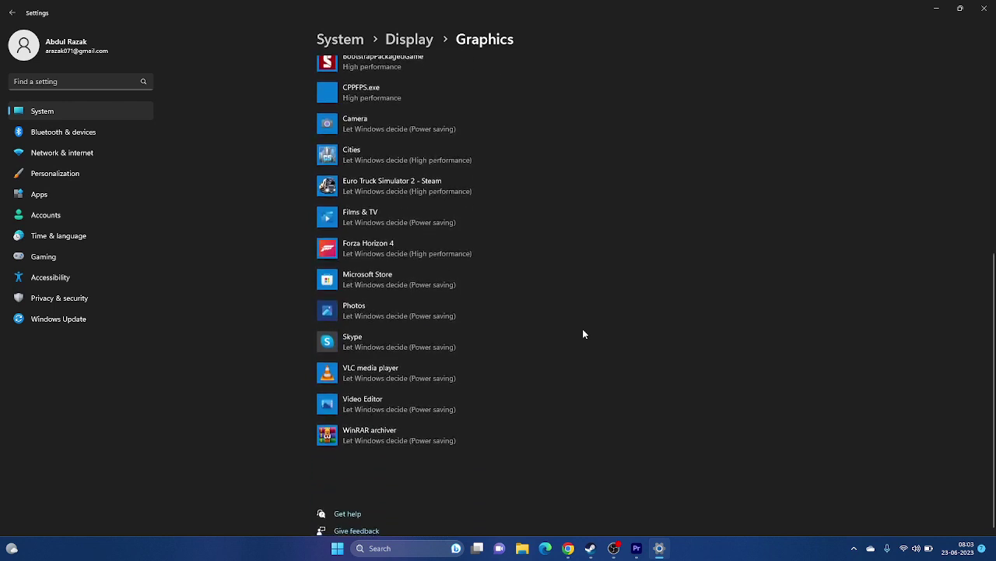
scroll(584, 333, up, 5)
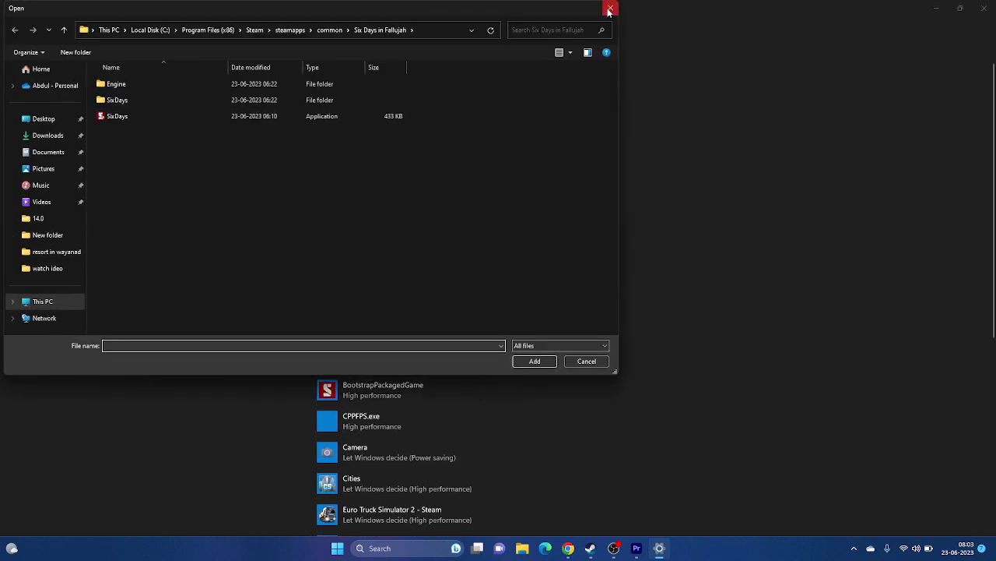
click(611, 8)
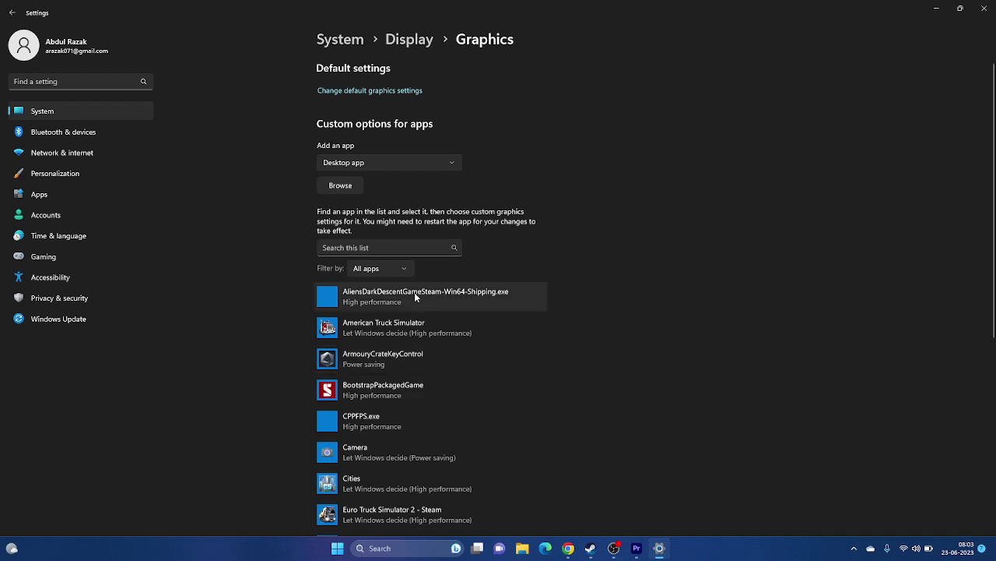
- Start adding a desktop app to the custom graphics options and browse to C: > Program Files (x86) > Steam > steamapps > common
click(340, 185)
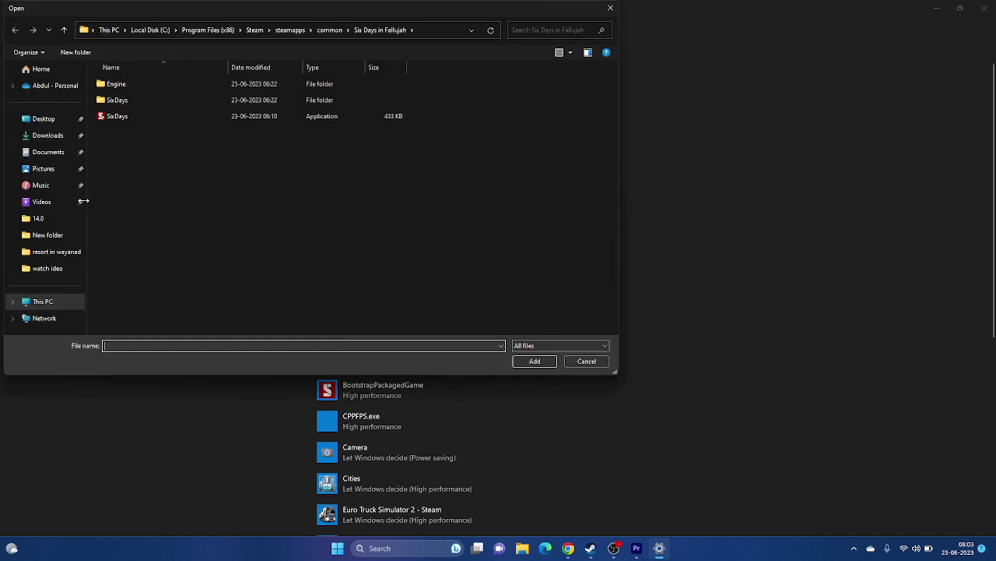
click(75, 301)
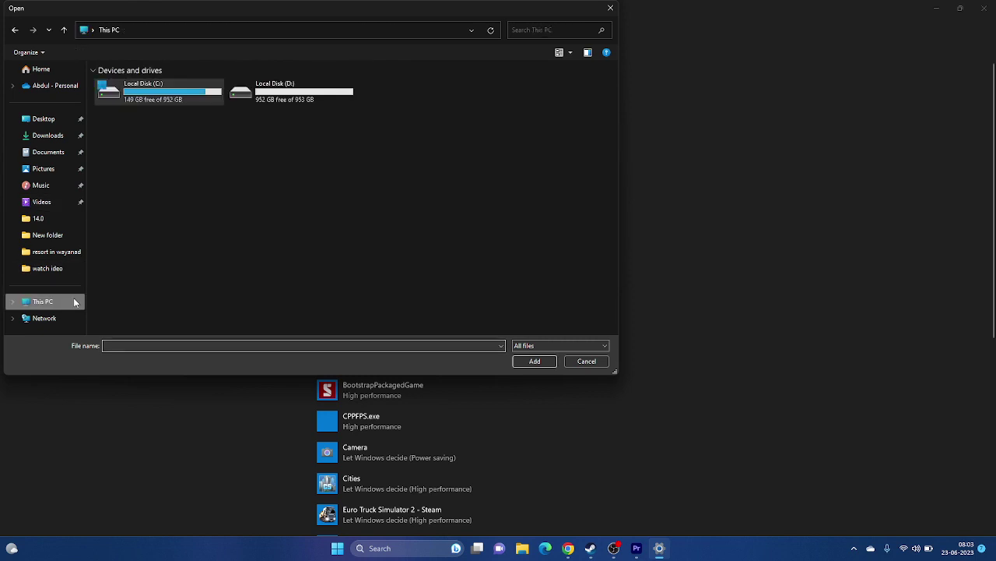
double_click(154, 92)
double_click(153, 180)
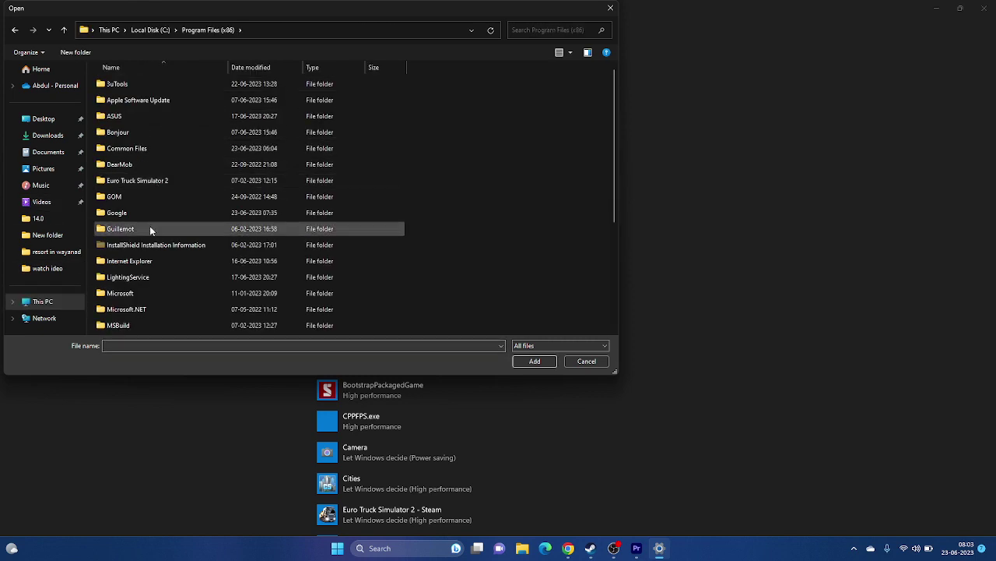
scroll(150, 226, down, 3)
double_click(135, 201)
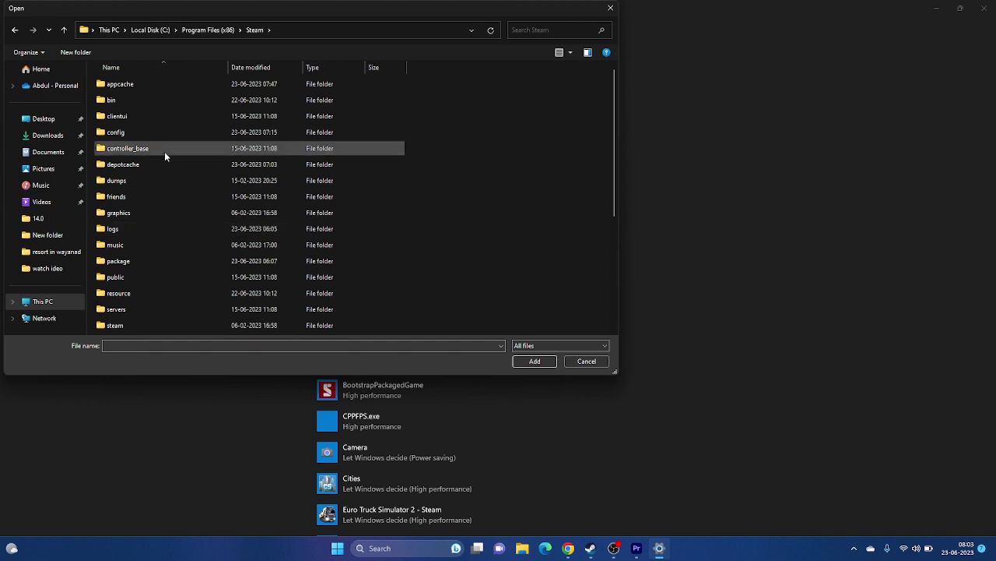
scroll(163, 193, down, 5)
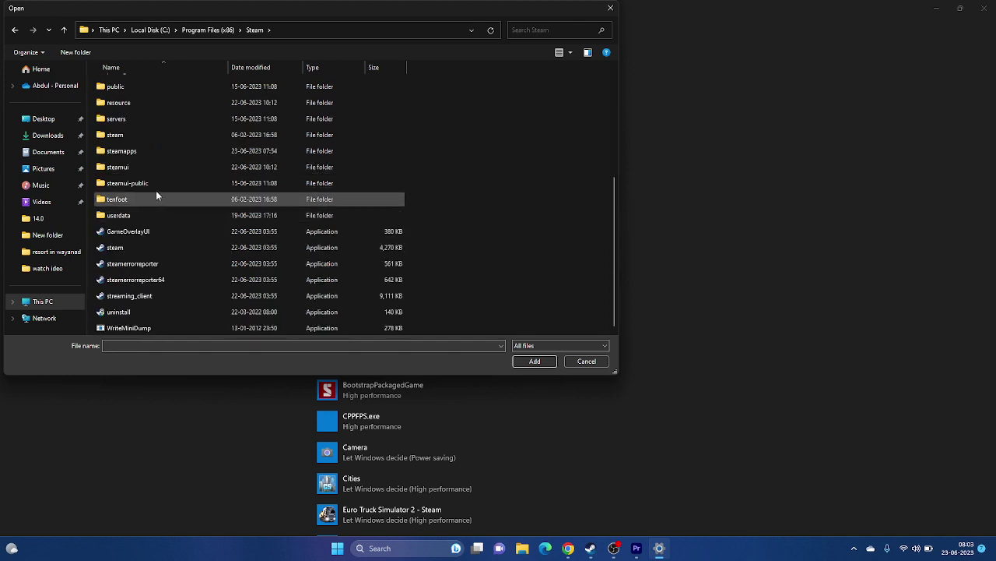
double_click(142, 152)
double_click(144, 87)
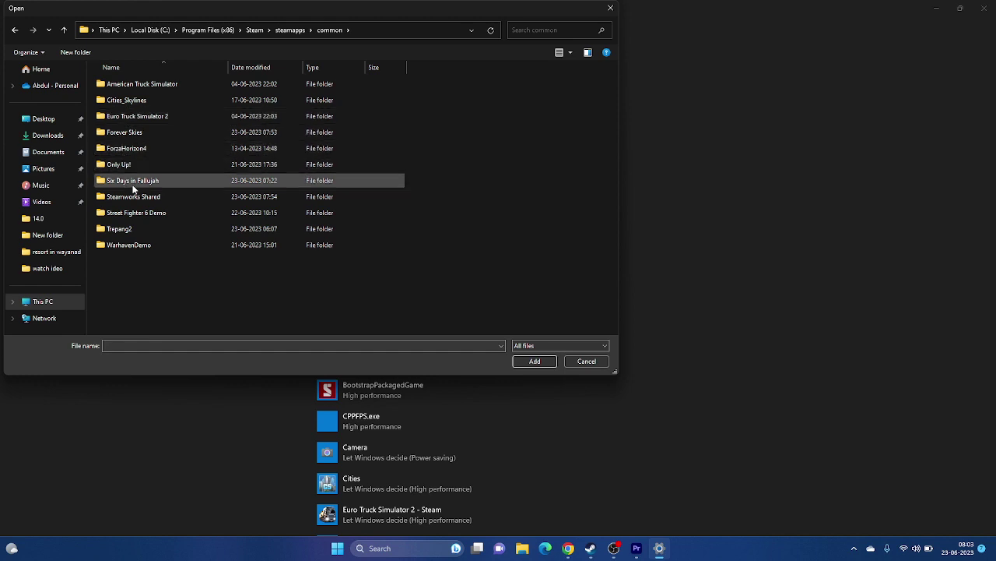
- Add the ForeverSkies application from the Forever Skies folder to the custom graphics options
double_click(131, 134)
click(144, 117)
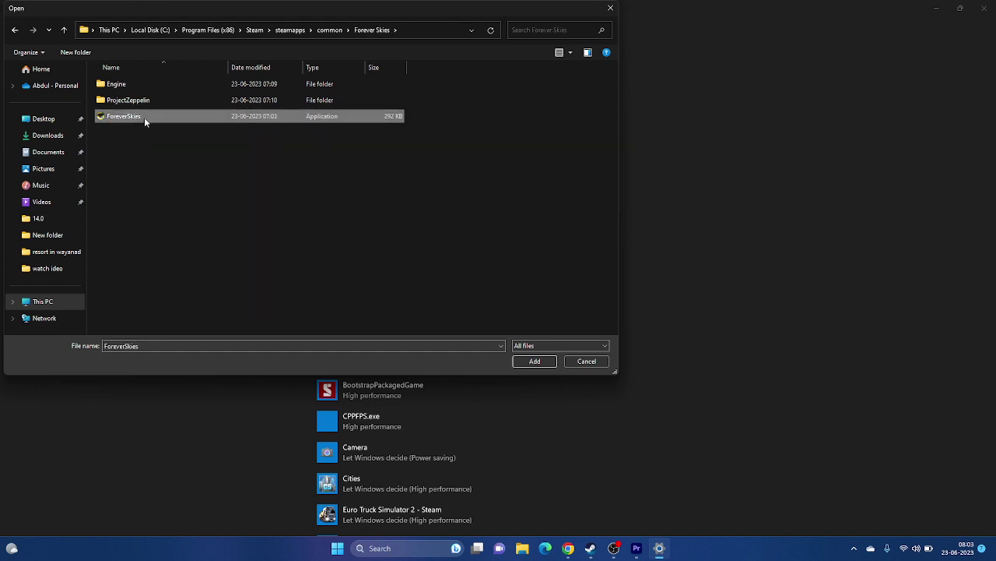
click(527, 360)
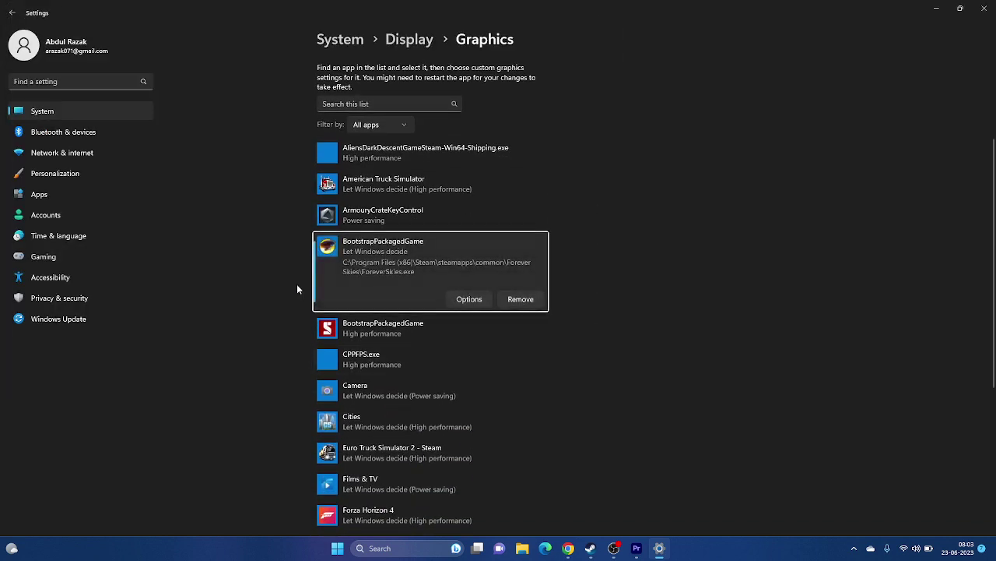
- Set the graphics preference of the ForeverSkies.exe entry to High performance, save it and close Settings
click(461, 299)
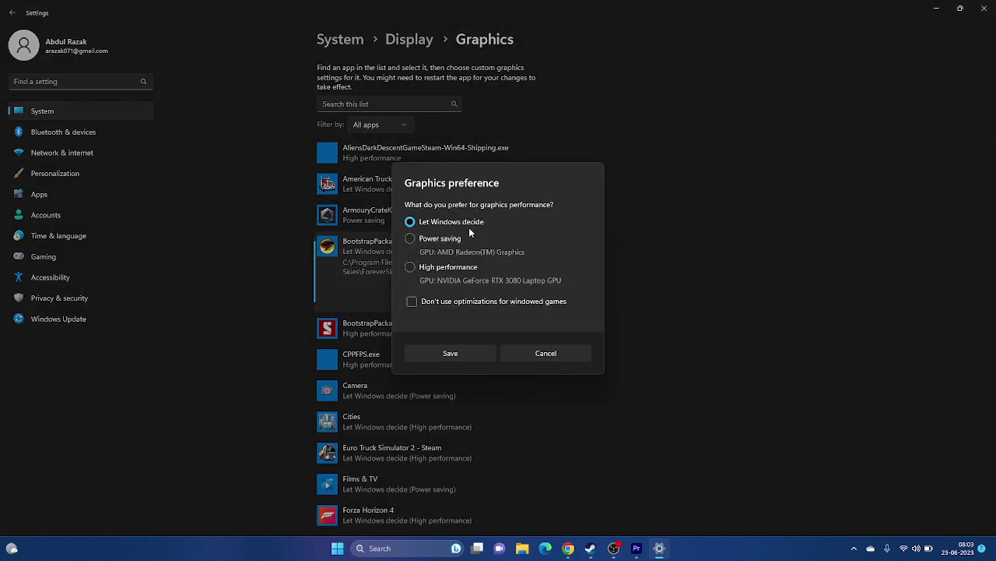
click(470, 351)
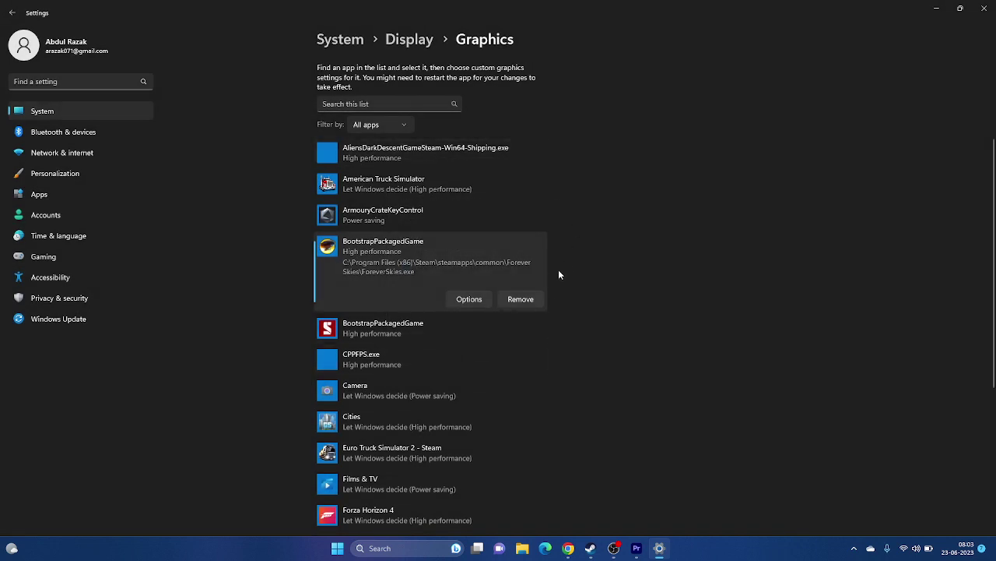
click(984, 8)
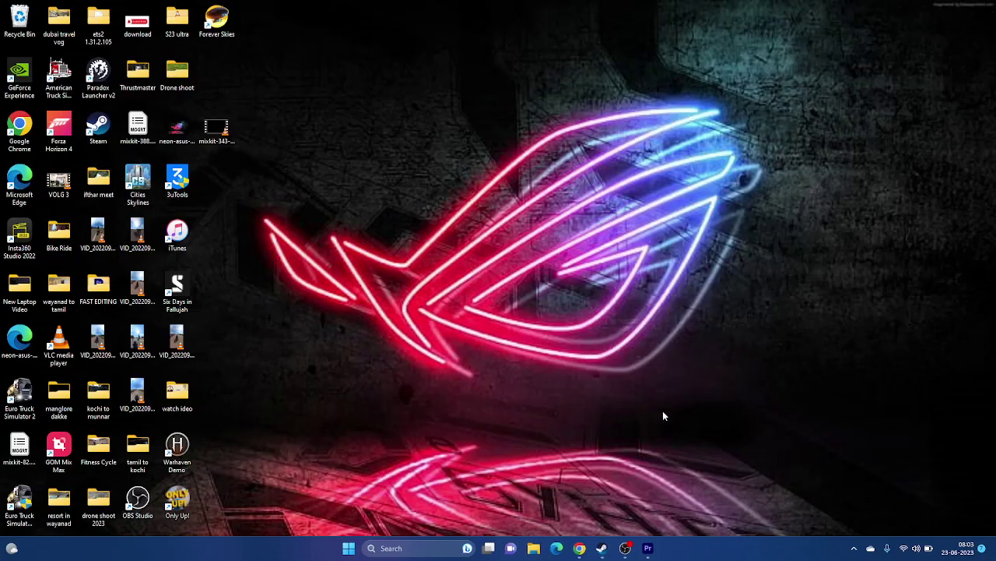
click(602, 548)
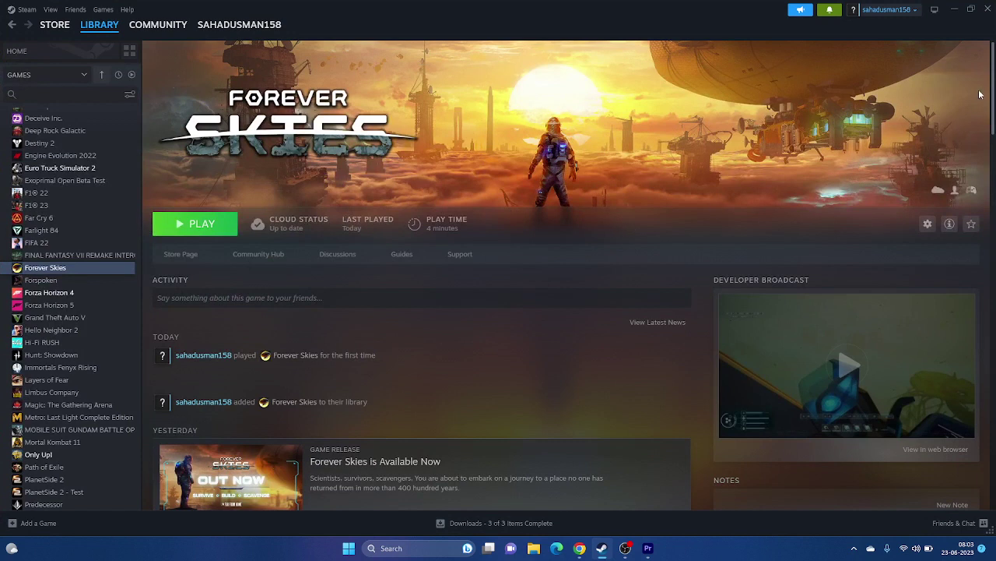
click(957, 14)
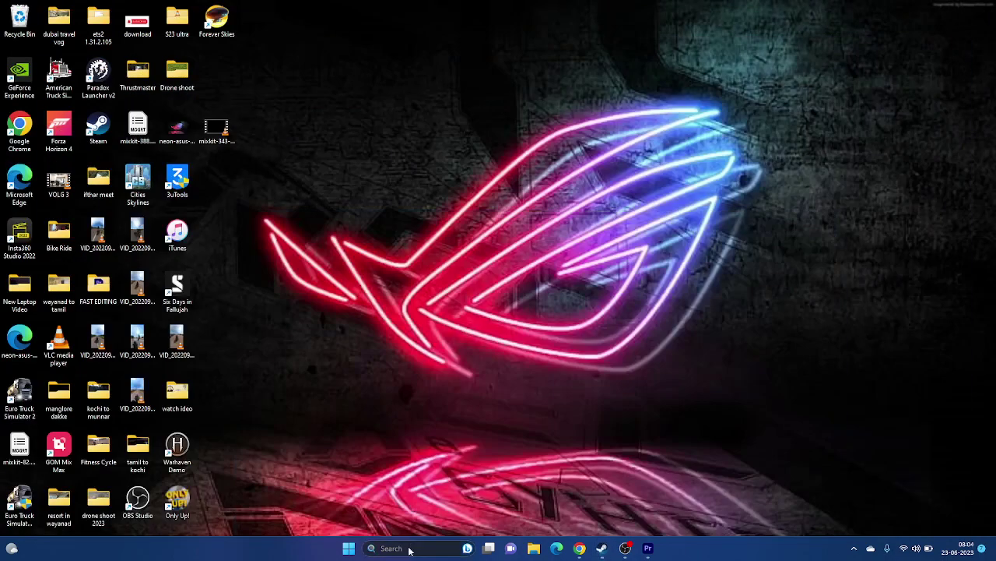
- Open the Virtual Memory settings from the advanced performance options and choose a custom paging file size for drive C:
click(407, 548)
click(457, 221)
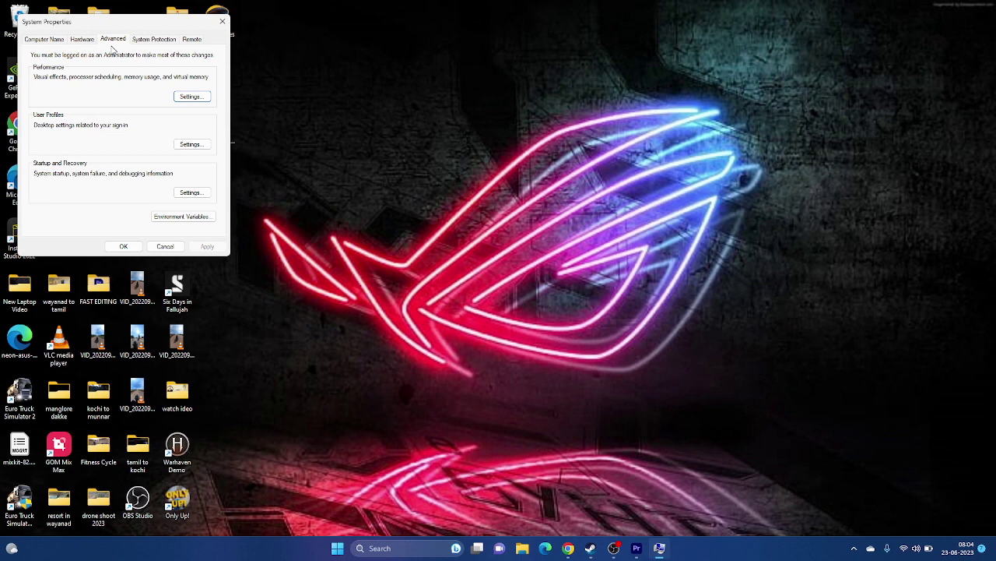
click(179, 98)
click(94, 79)
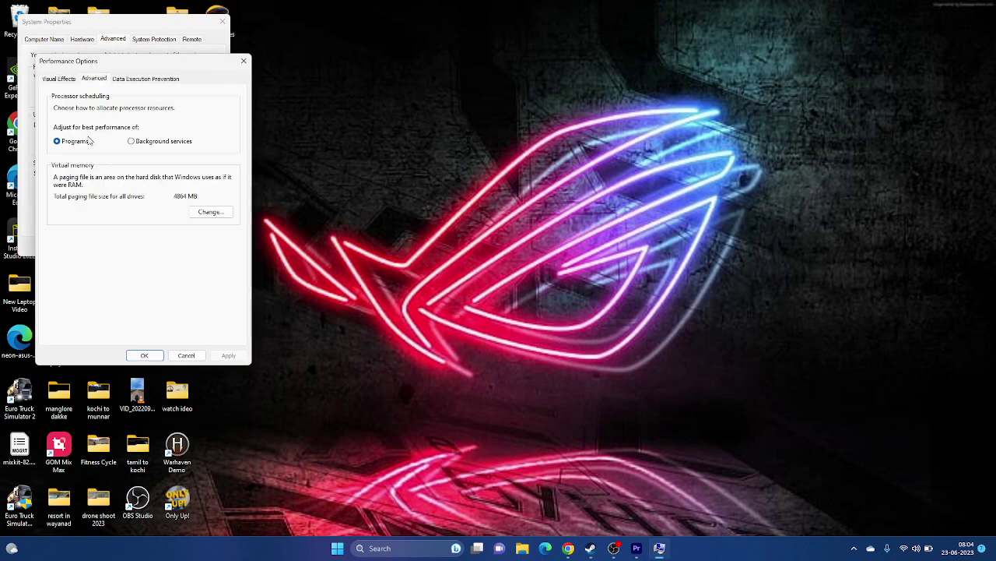
click(210, 211)
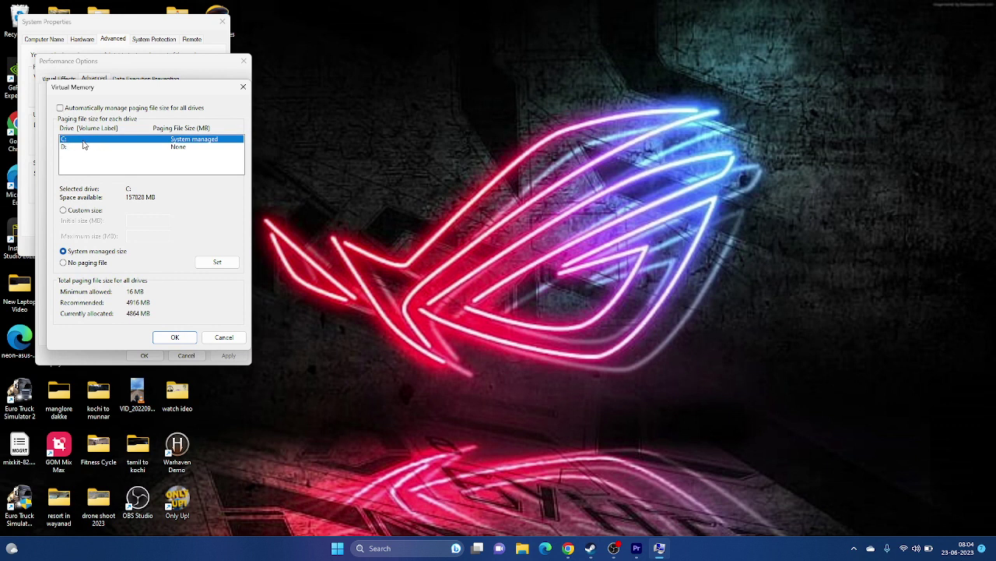
click(64, 211)
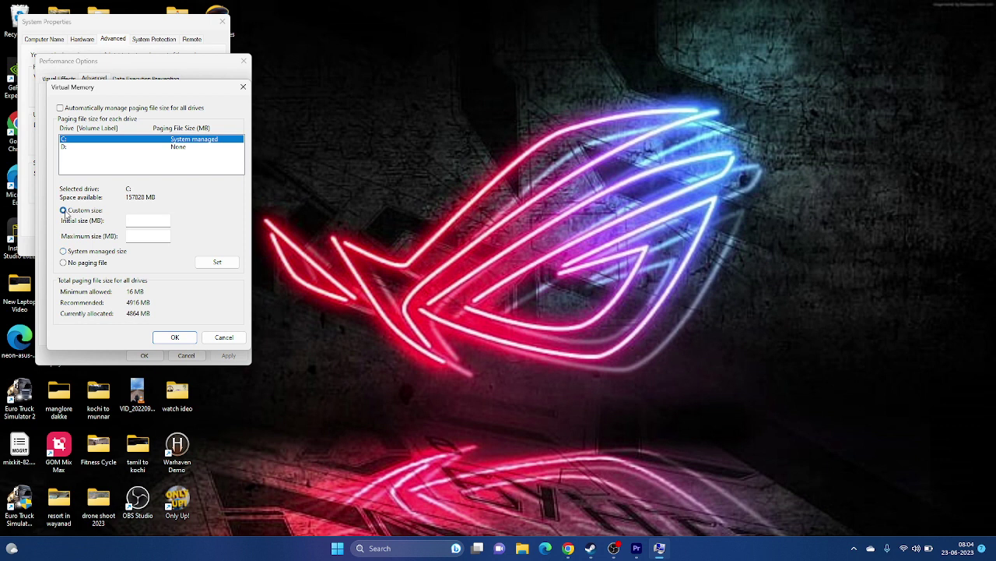
click(139, 220)
click(141, 232)
- Open Calculator and work out the initial paging file size as 32 × 1024 × 1.5
click(390, 548)
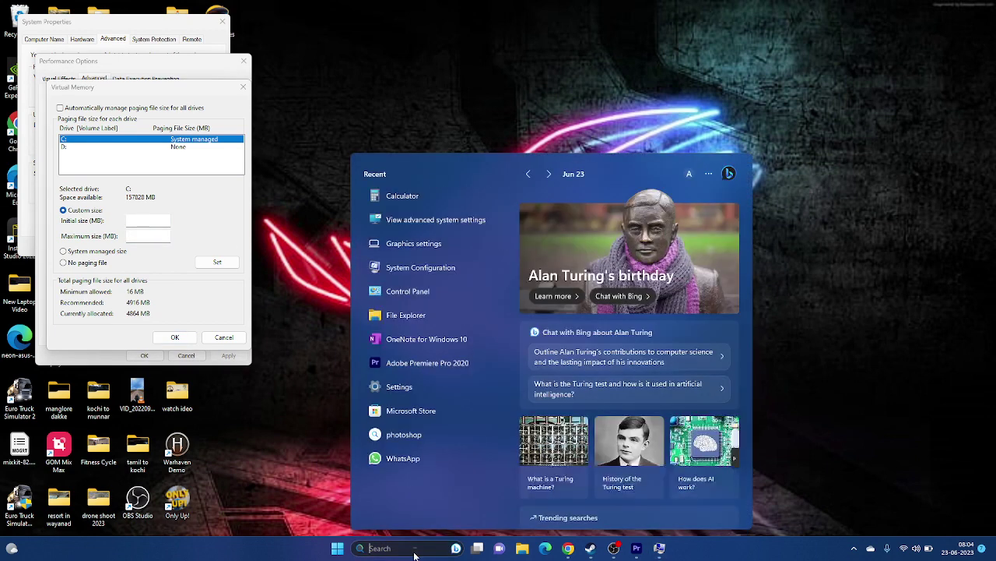
click(402, 222)
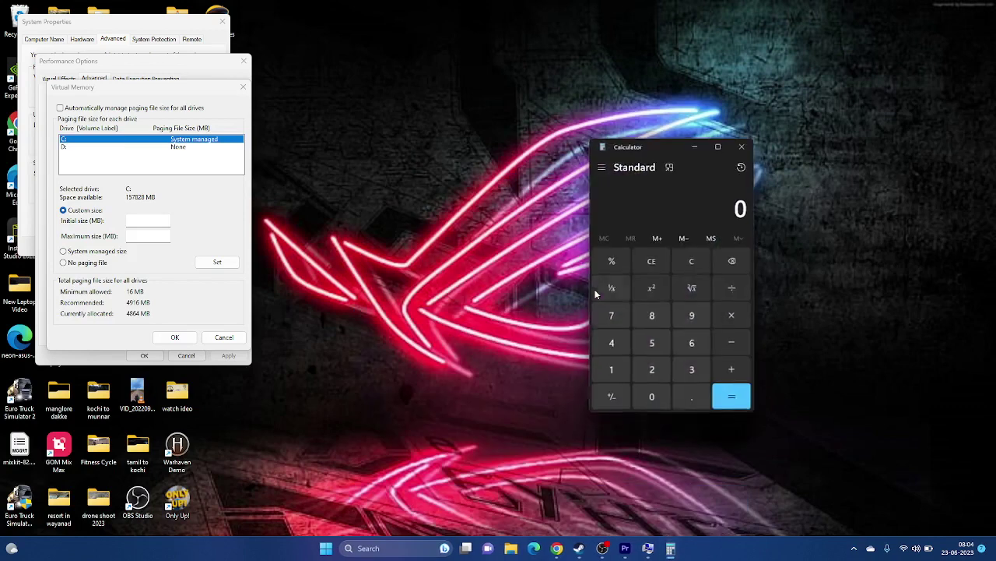
click(692, 371)
click(652, 372)
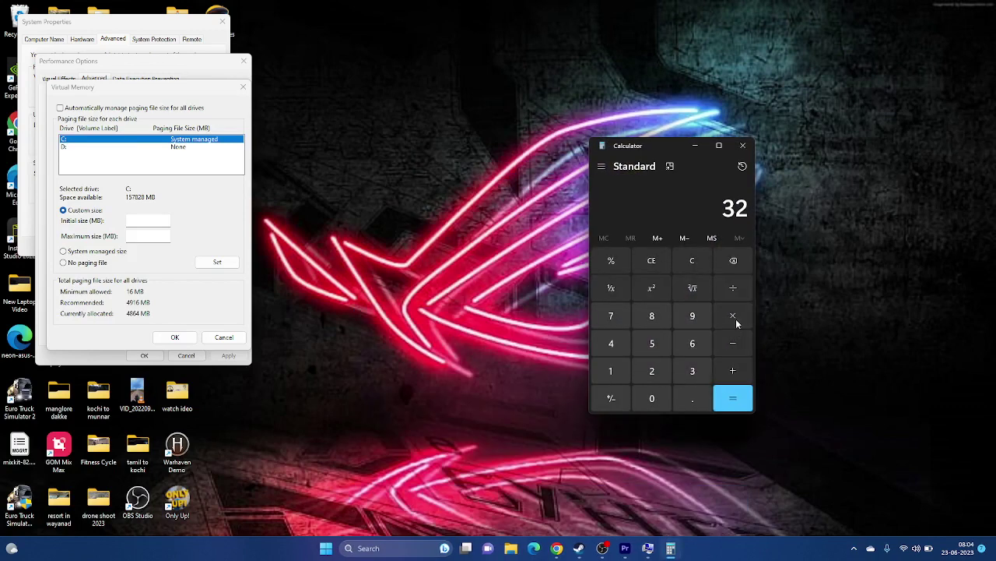
click(735, 317)
click(625, 372)
click(651, 400)
click(652, 372)
click(611, 343)
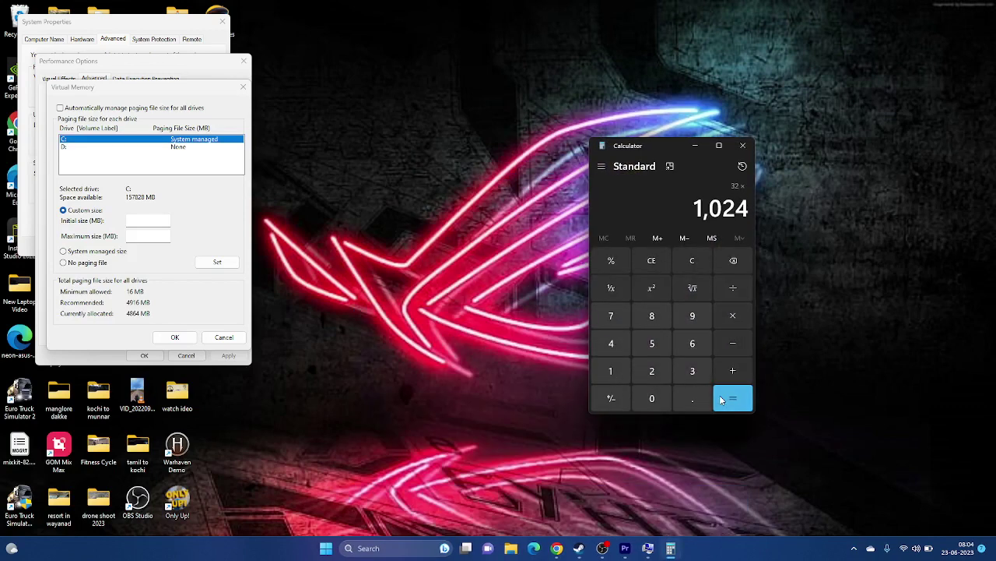
click(733, 397)
click(732, 316)
click(627, 372)
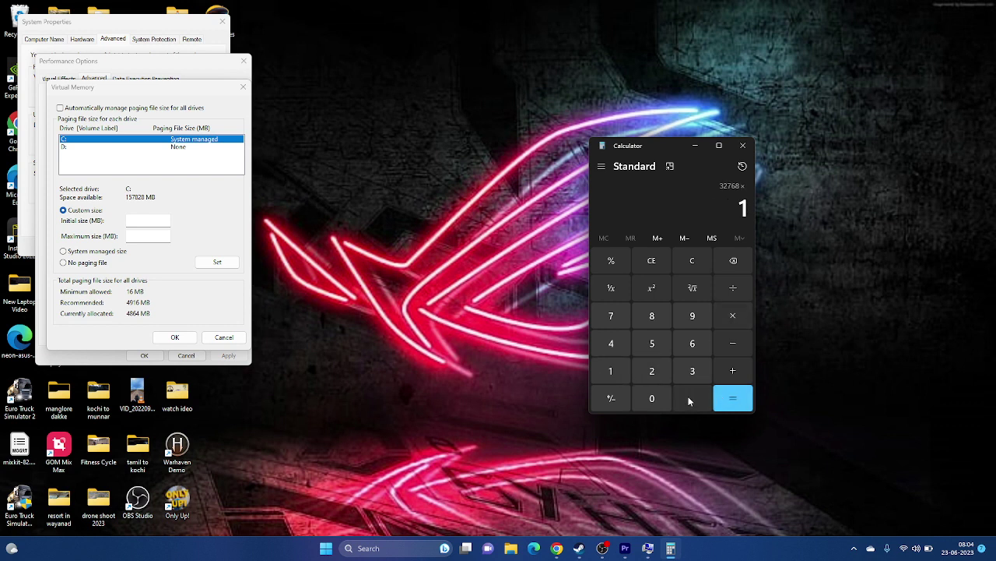
click(690, 397)
click(658, 345)
click(736, 398)
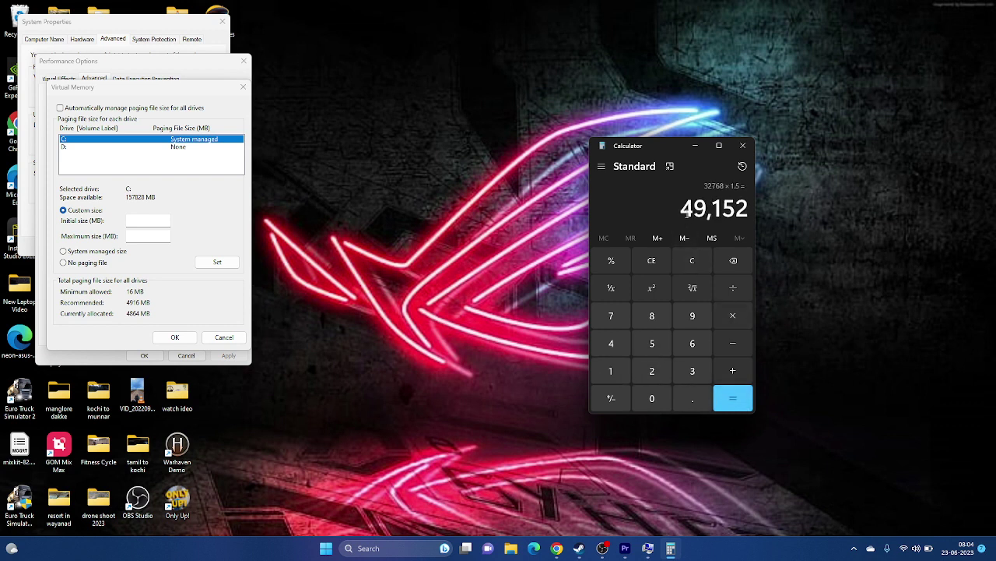
- Copy the calculated result into the initial paging file size of drive C: as 49,152 MB
right_click(687, 212)
click(765, 226)
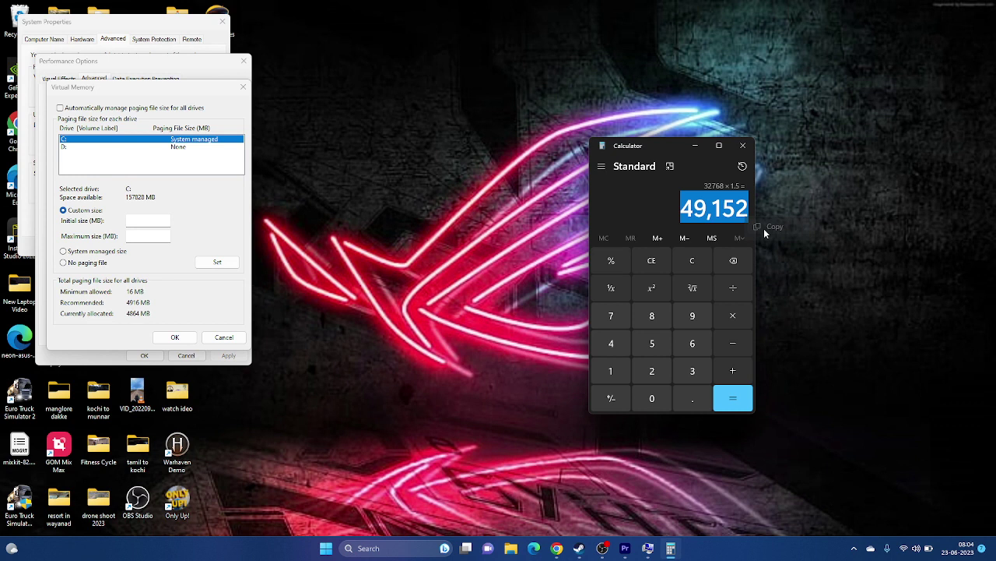
right_click(143, 224)
click(206, 267)
click(130, 235)
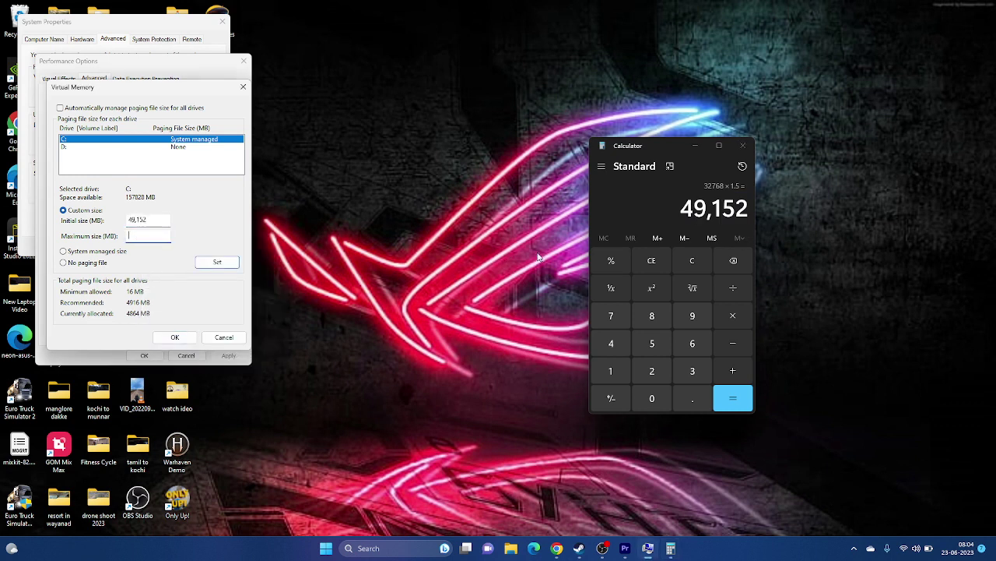
- Clear the calculator and work out the maximum paging file size as 32 × 1024 × 3
click(626, 265)
click(639, 261)
click(692, 371)
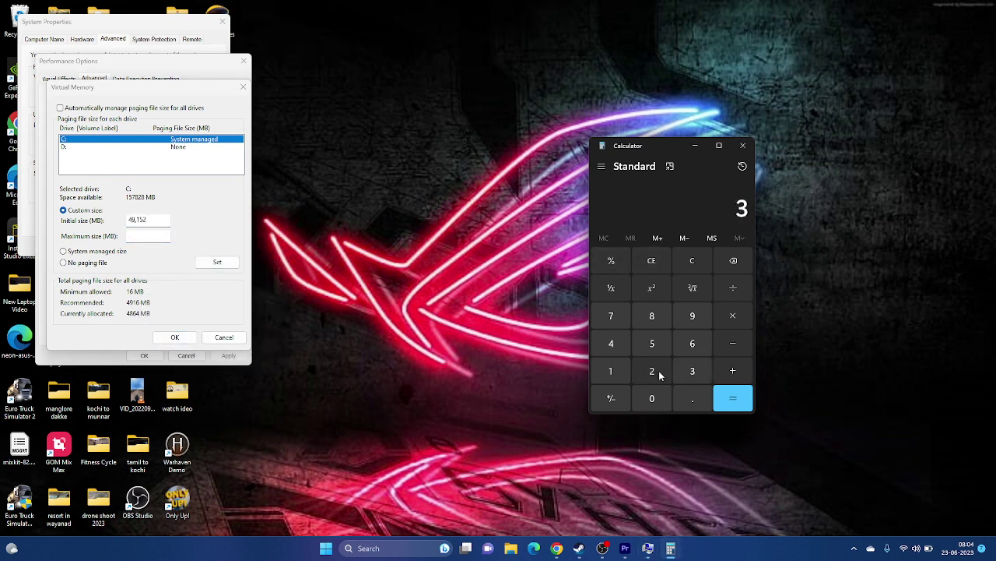
click(658, 371)
click(730, 318)
click(620, 372)
click(649, 395)
click(646, 373)
click(611, 344)
click(733, 398)
click(733, 315)
click(692, 370)
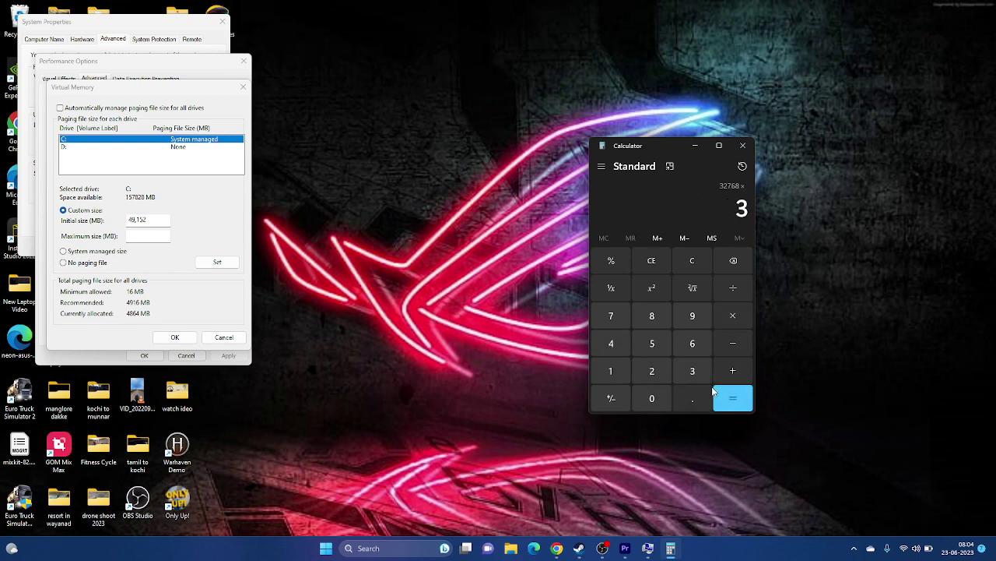
click(715, 393)
- Copy the new result into the maximum paging file size of drive C: as 98,304 MB
drag(679, 209, 752, 221)
right_click(752, 221)
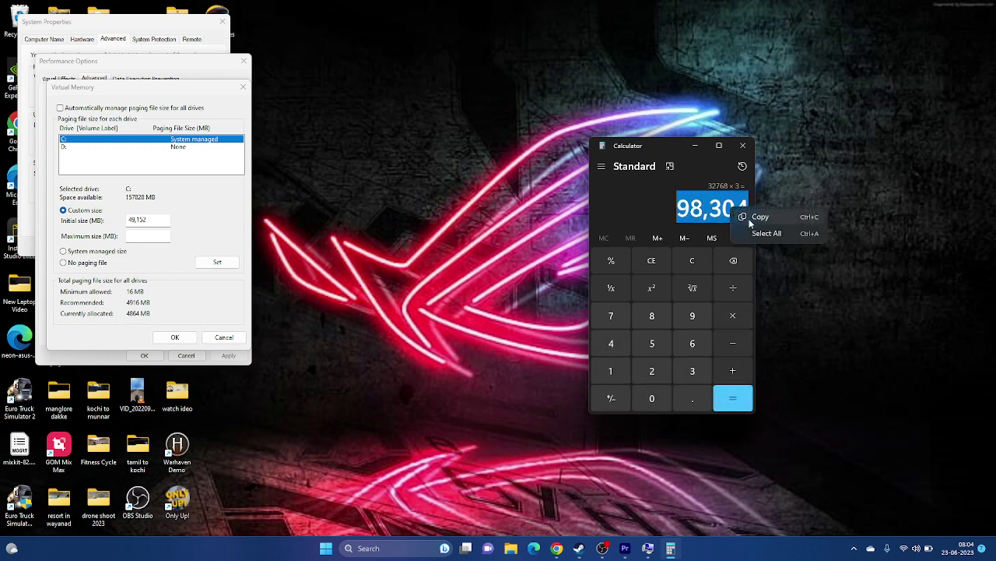
click(761, 218)
right_click(128, 238)
click(160, 279)
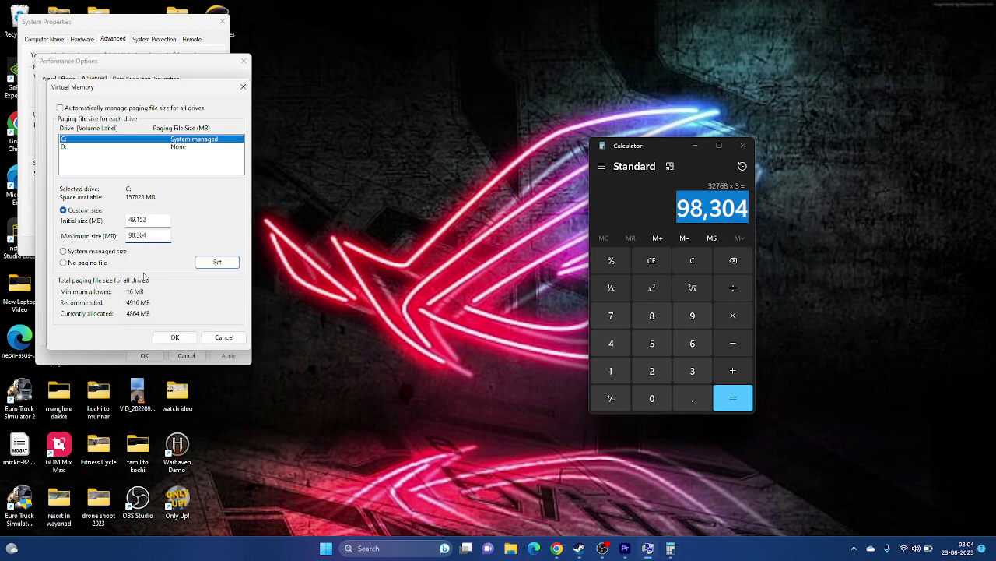
- Discard the paging file changes and close Performance Options, System Properties and Calculator
click(225, 338)
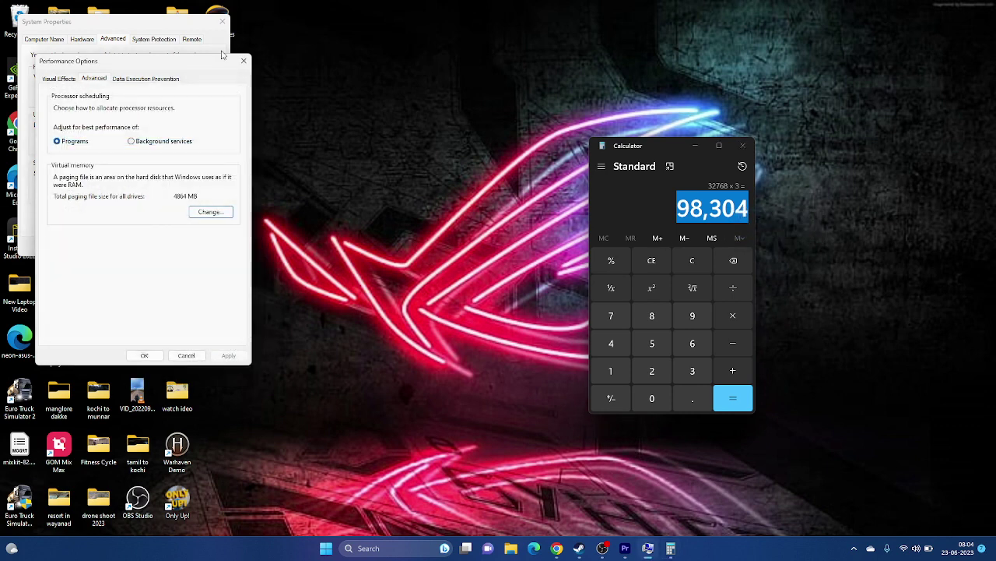
click(243, 60)
click(227, 25)
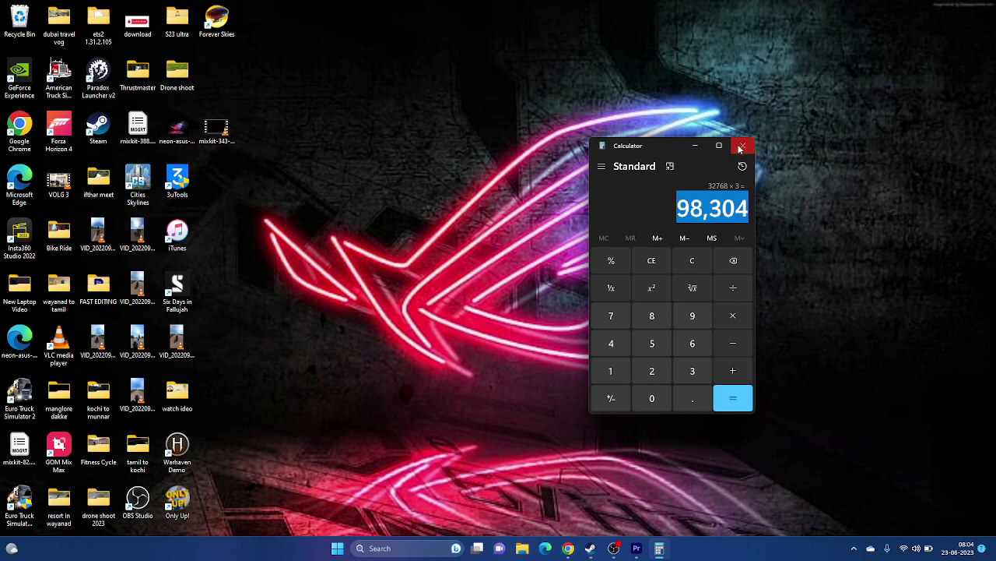
click(743, 146)
click(612, 549)
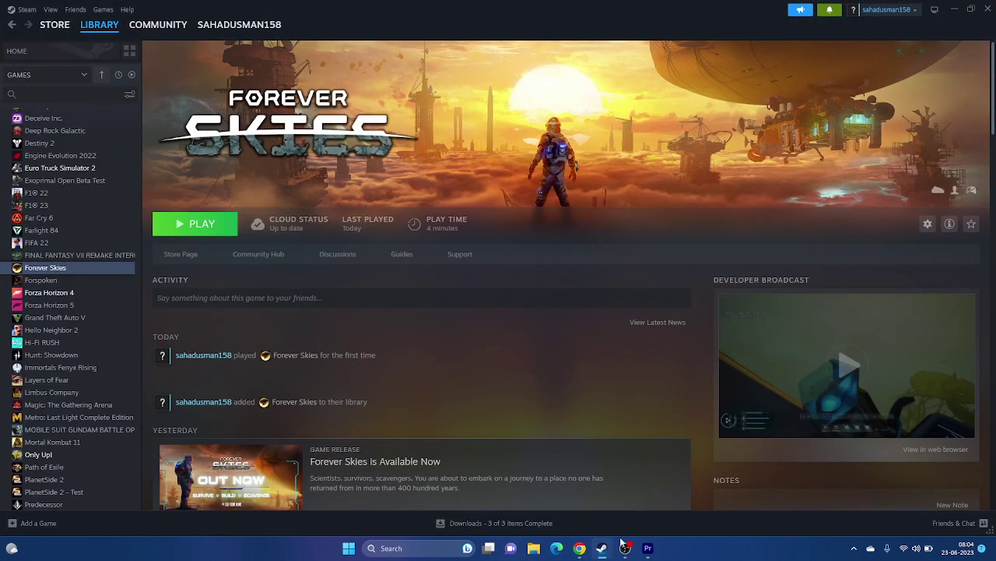
click(954, 9)
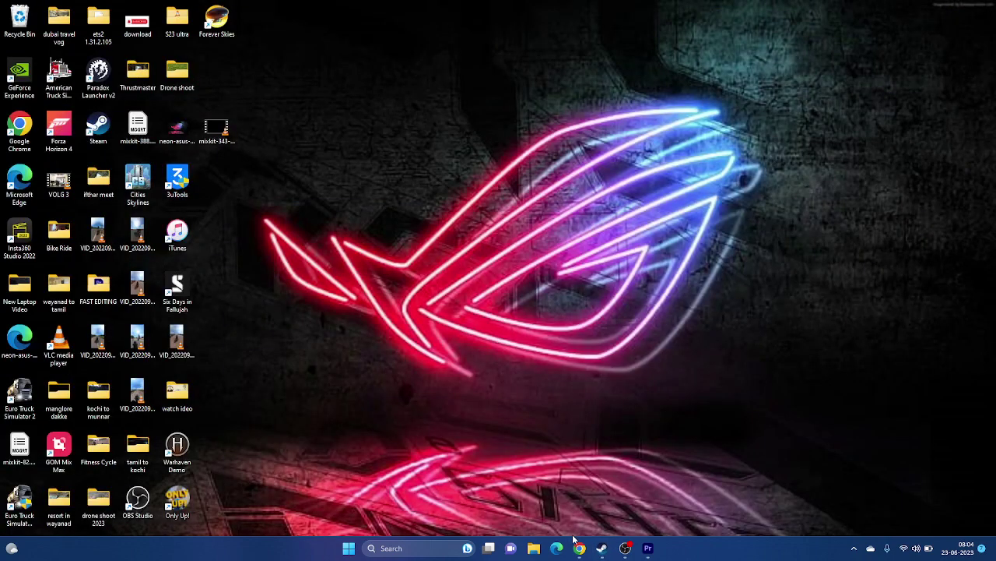
- Switch to Chrome, search the official GeForce drivers page for NVIDIA GeForce RTX 4090 on Windows 11, and highlight the newest driver's version
mouse_move(578, 545)
click(630, 485)
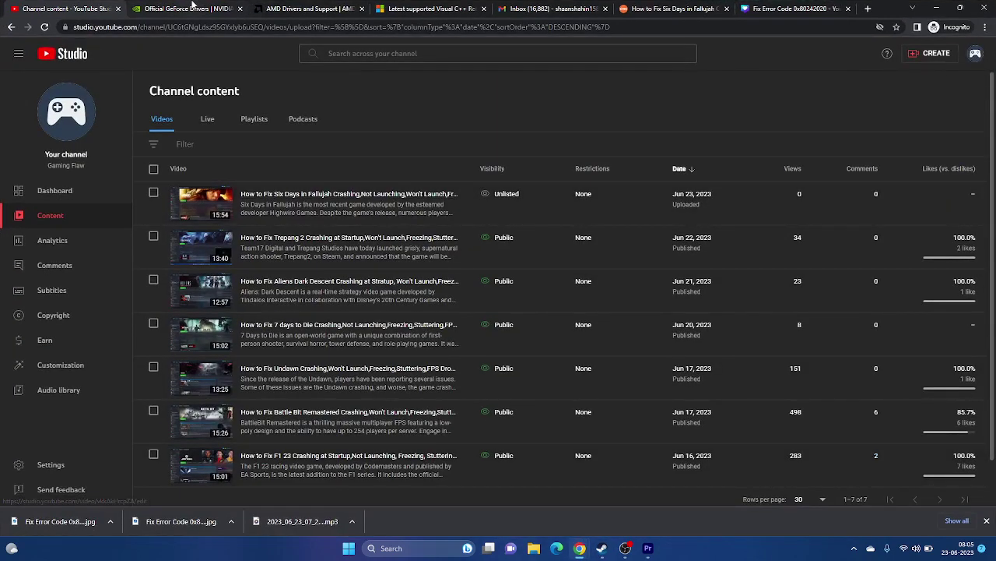
click(193, 8)
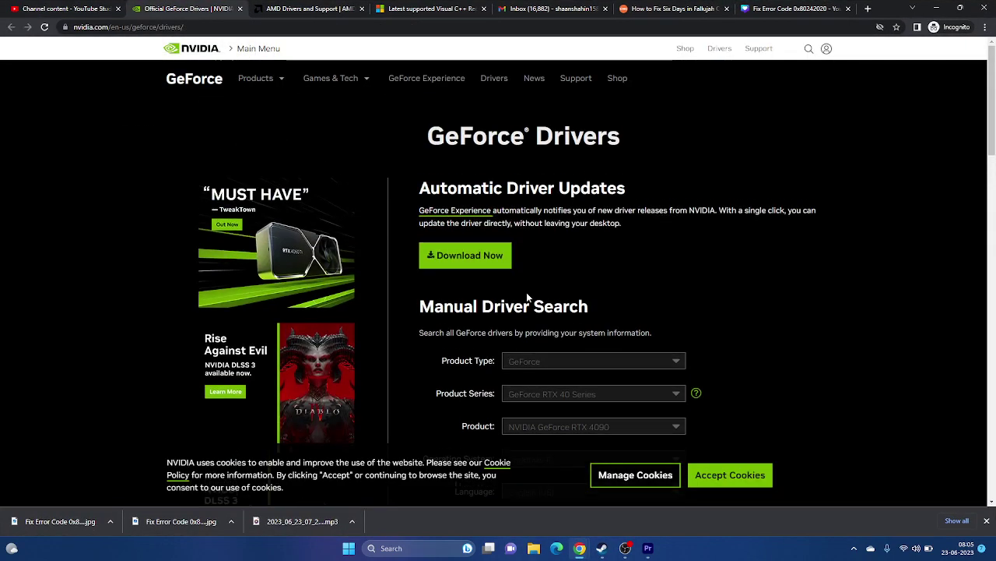
click(328, 5)
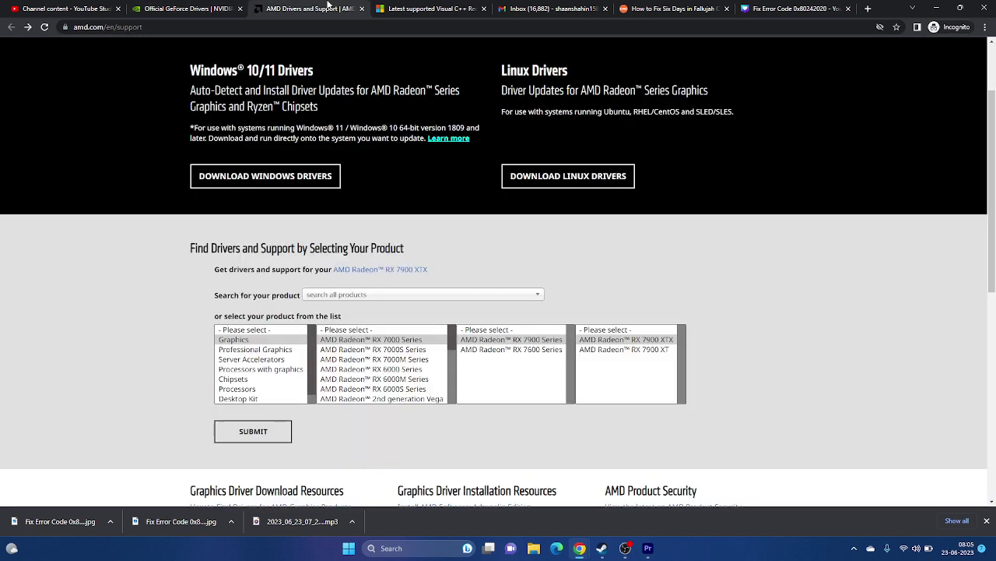
click(192, 7)
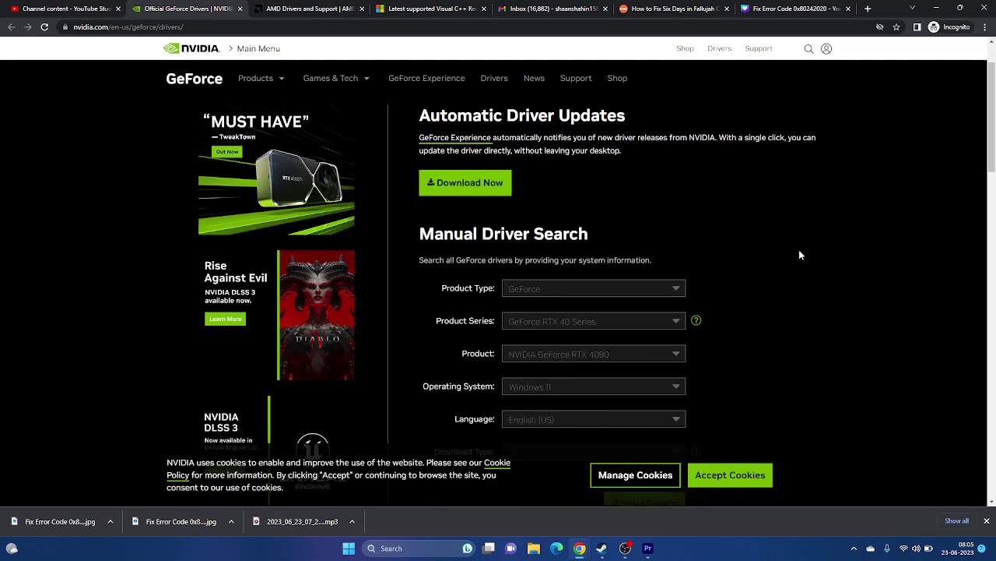
scroll(801, 255, down, 2)
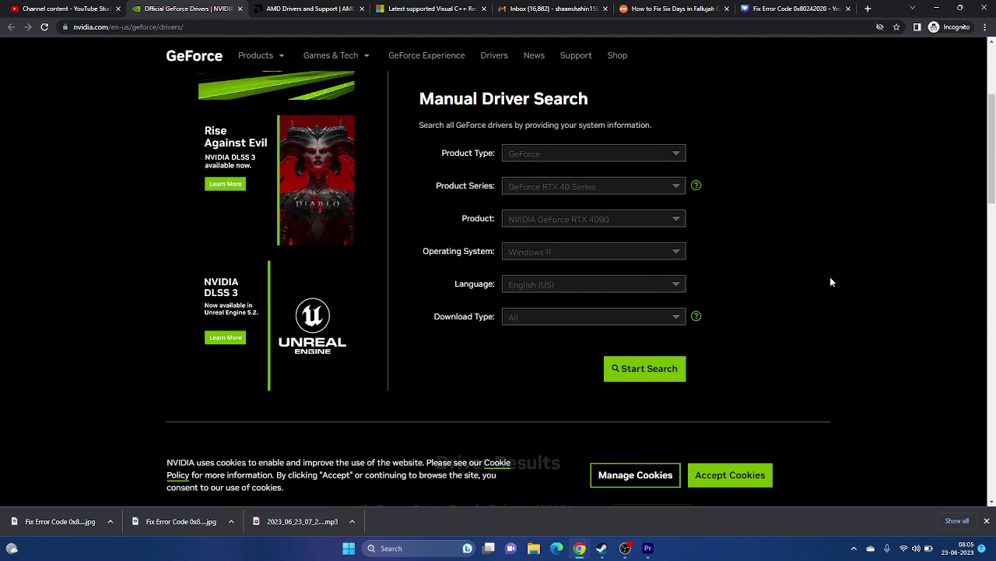
click(645, 368)
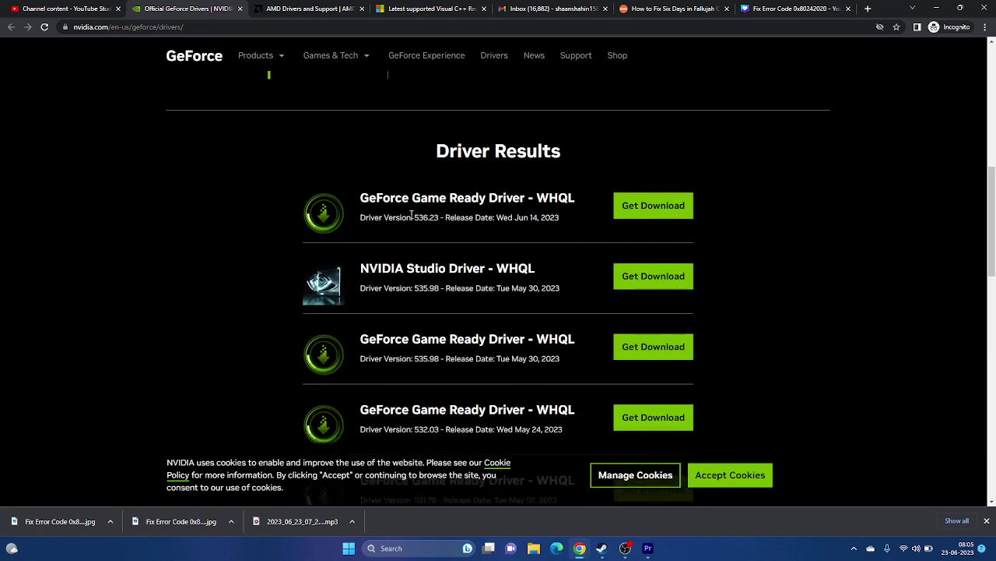
drag(412, 217, 437, 218)
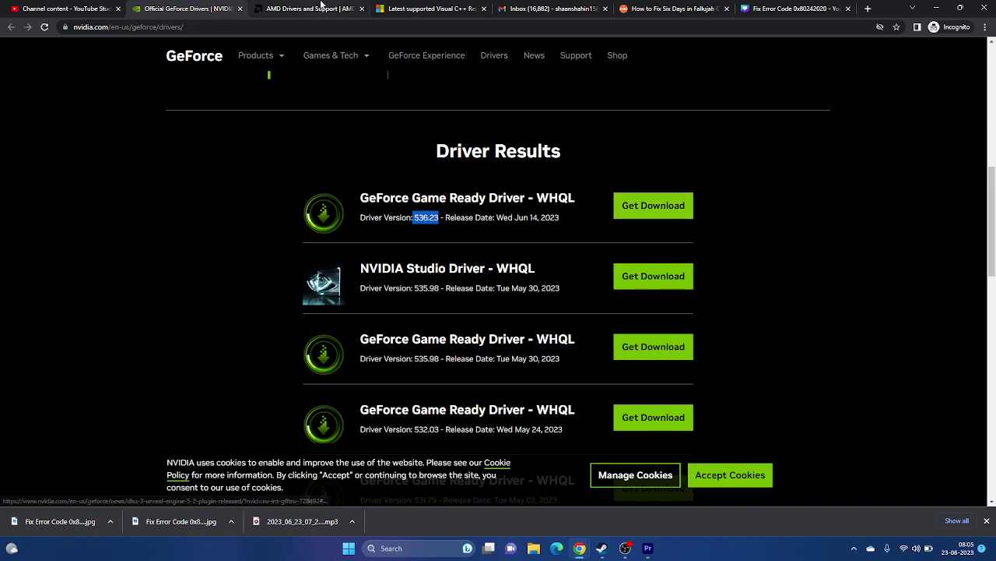
- Open the AMD Radeon RX 7900 XTX driver page from AMD support and look through the operating system editions
click(311, 8)
scroll(811, 280, down, 2)
scroll(811, 280, down, 1)
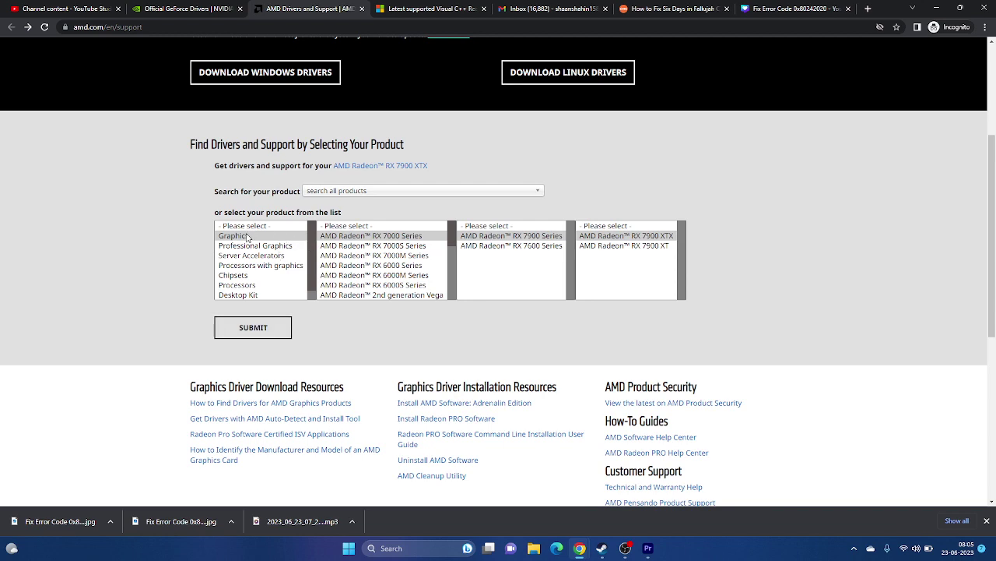
click(257, 330)
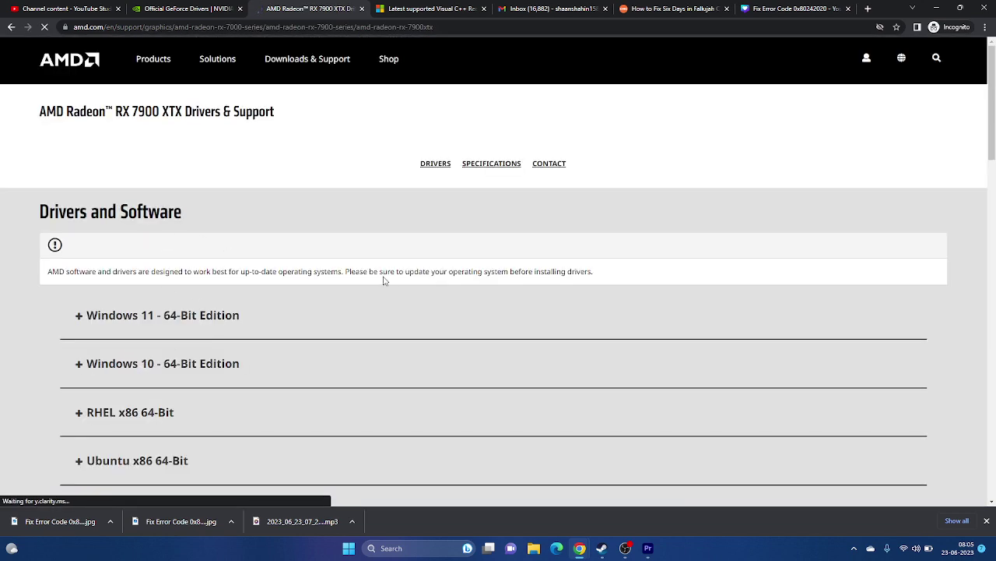
scroll(382, 280, down, 2)
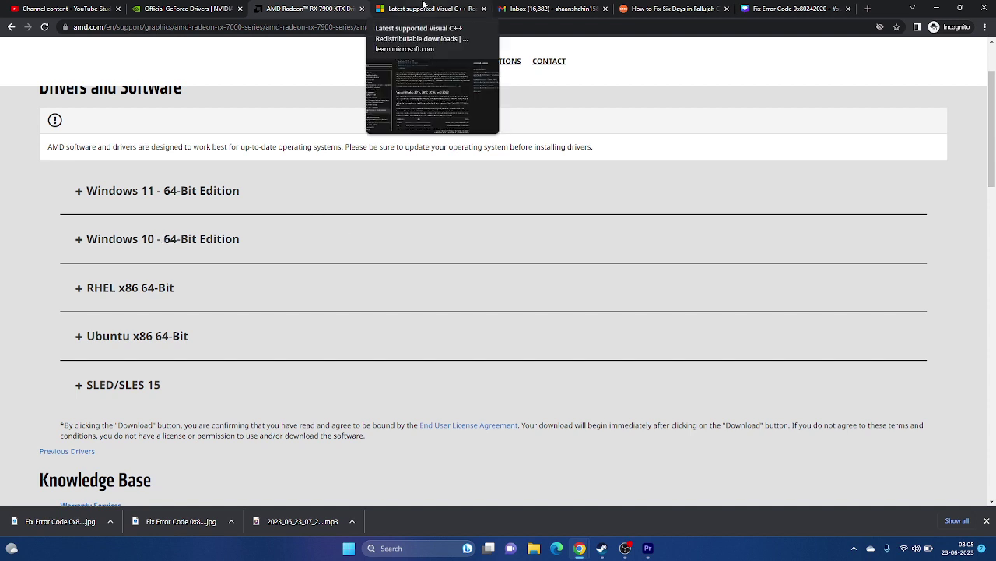
- Review Microsoft's latest supported Visual C++ Redistributable downloads page, highlighting its title and looking at the download links for Visual Studio 2015 to 2022
click(424, 5)
scroll(545, 282, up, 5)
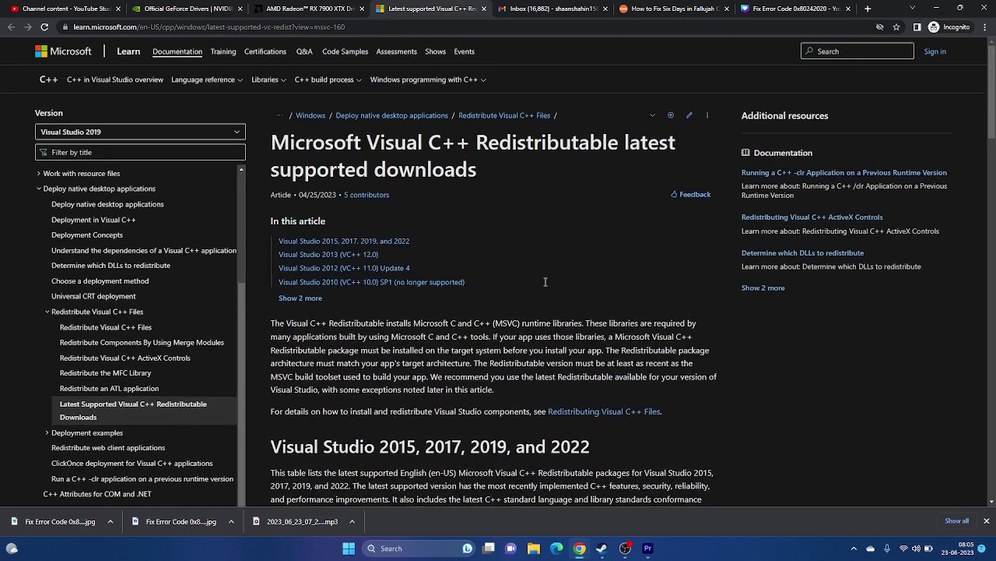
drag(490, 173, 274, 142)
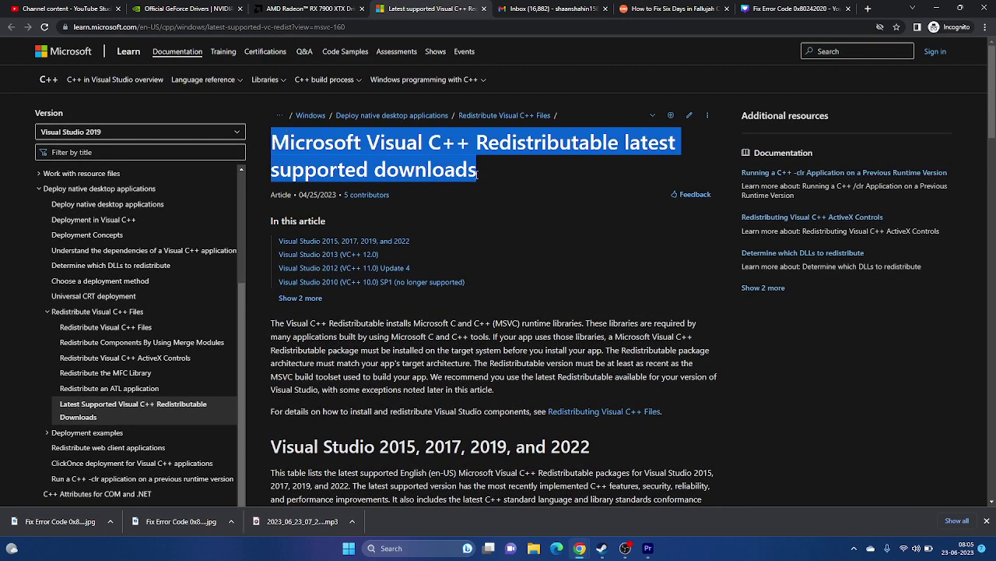
click(521, 210)
scroll(522, 210, down, 5)
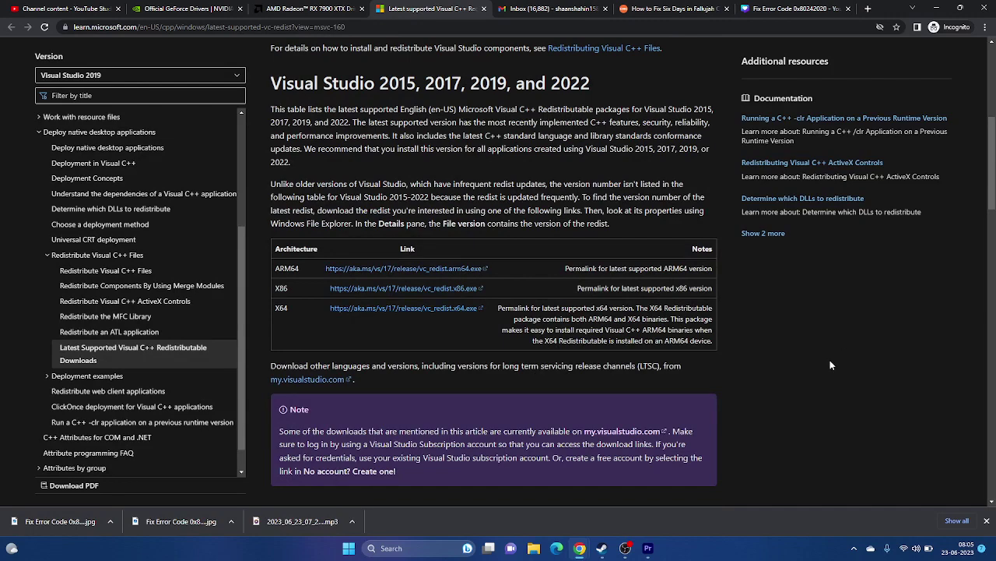
scroll(830, 365, up, 5)
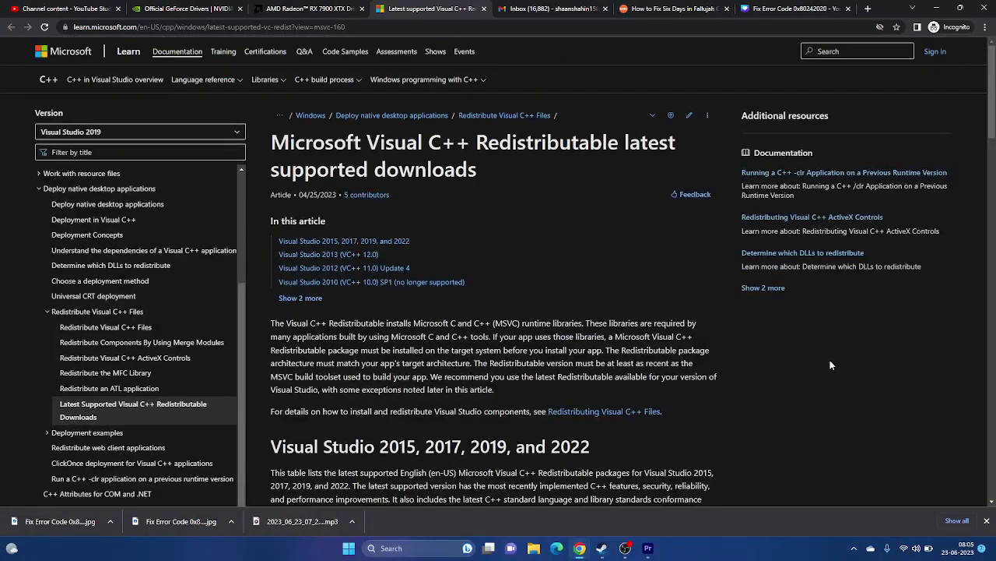
- Switch from Chrome to Steam and view the Manage options for Forever Skies, including Uninstall, without choosing any
click(936, 8)
click(602, 548)
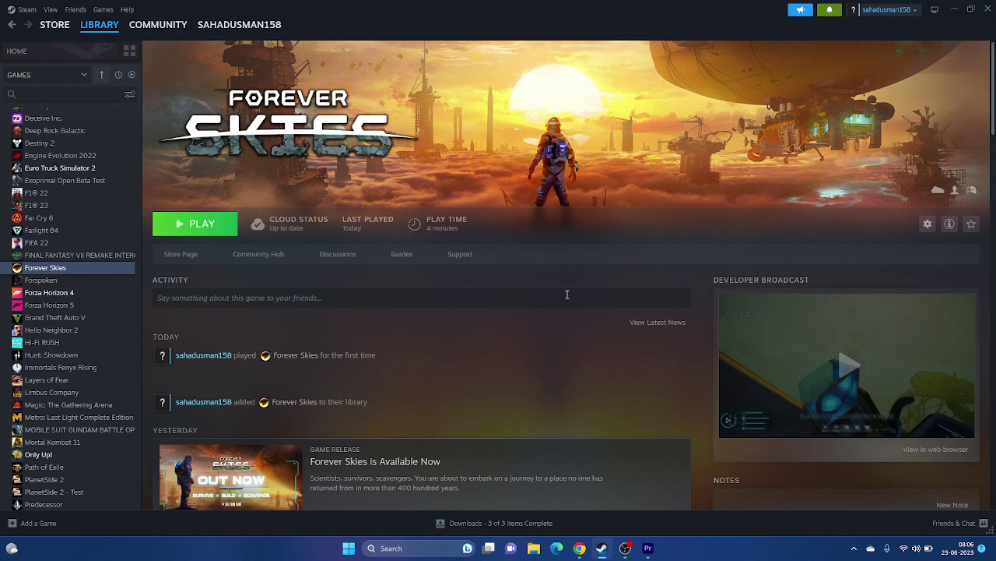
right_click(66, 270)
mouse_move(93, 335)
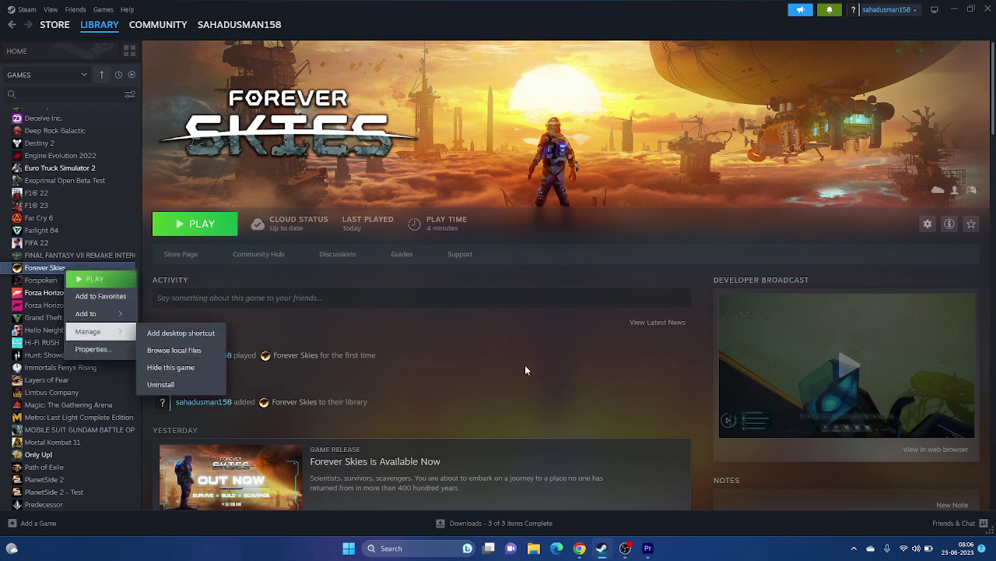
click(545, 368)
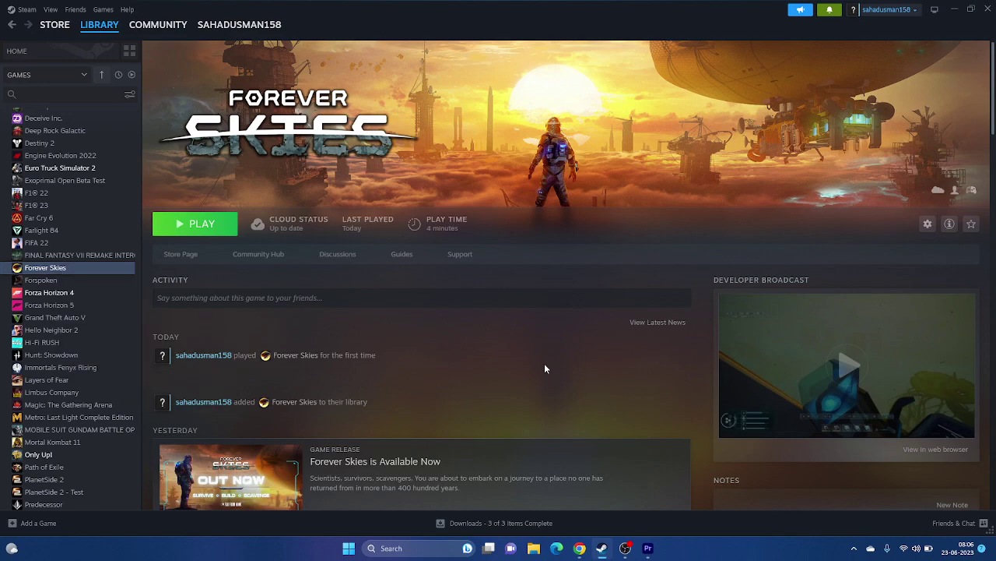
- Minimize Steam, check the free space of drive D: under This PC in File Explorer, and return to Steam
click(956, 10)
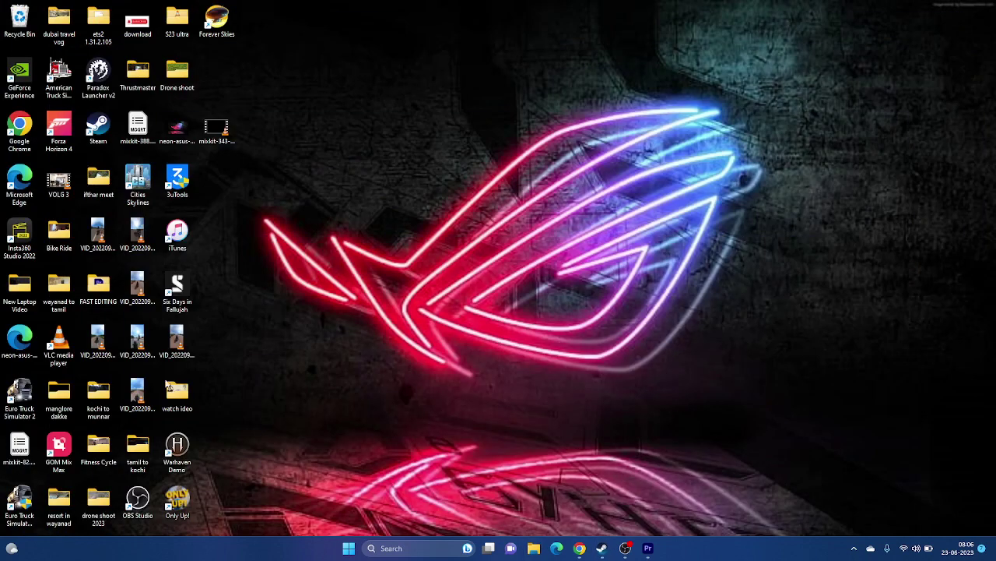
key(super+e)
click(56, 315)
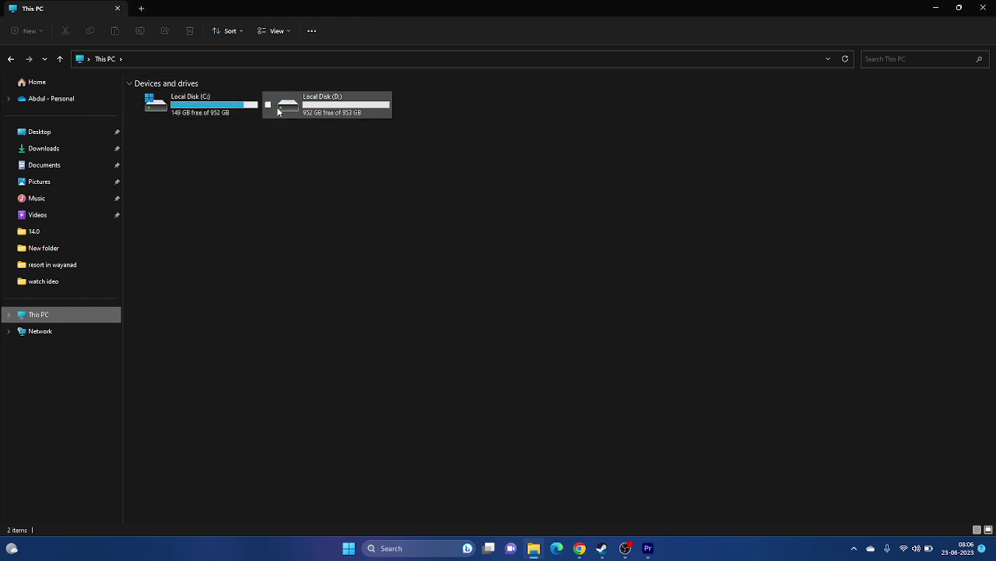
mouse_move(328, 106)
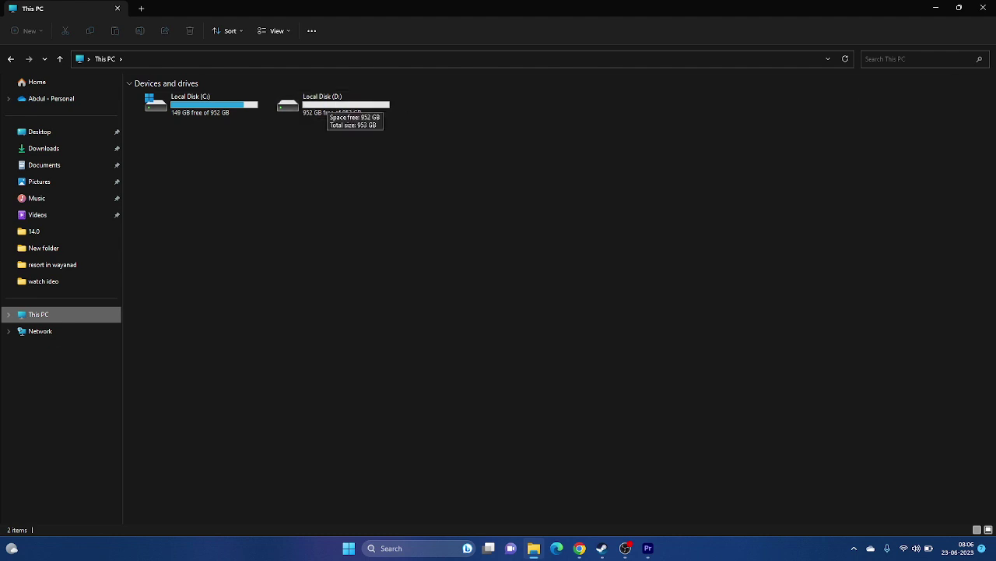
click(982, 8)
click(602, 547)
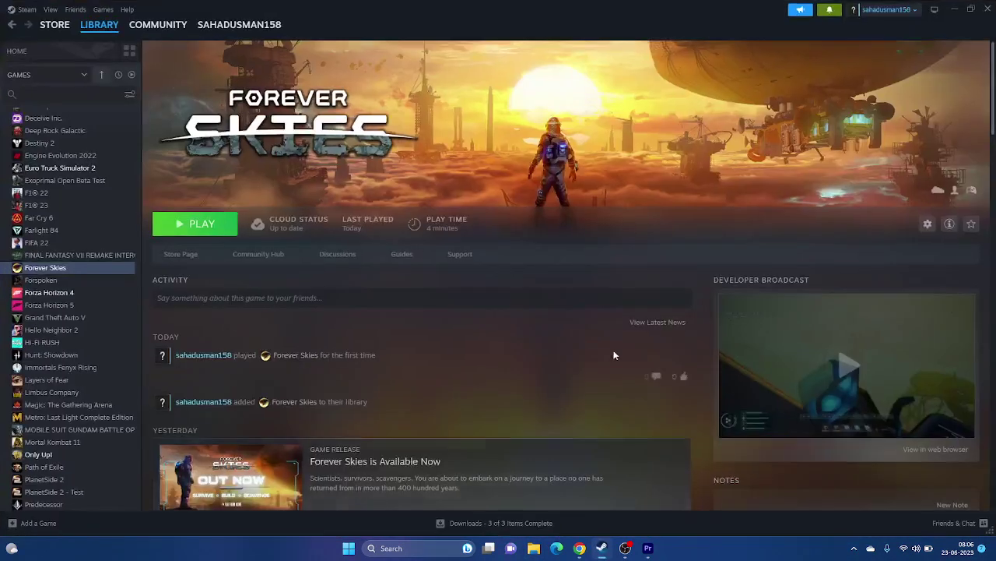